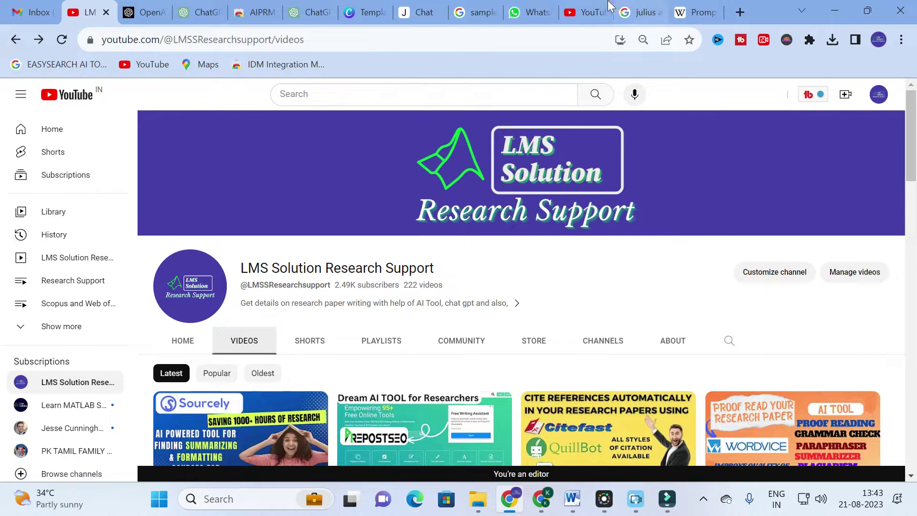
# Step: Switch from the search results for julius ai to the Julius site and enter its chat page from the home page
pyautogui.click(642, 6)
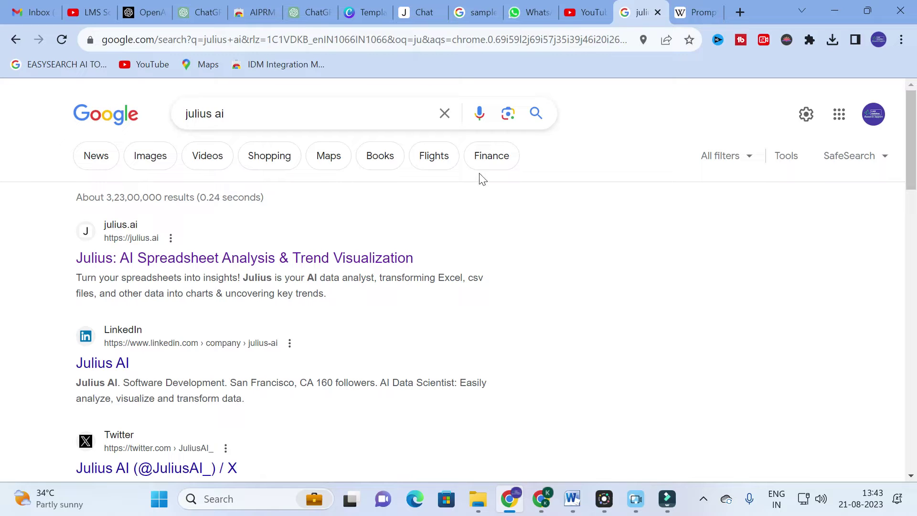
pyautogui.click(431, 8)
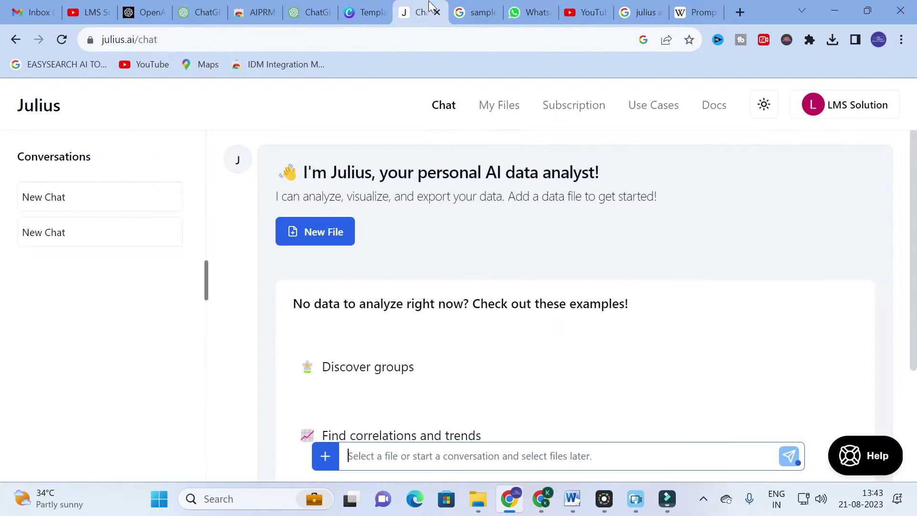
pyautogui.click(16, 39)
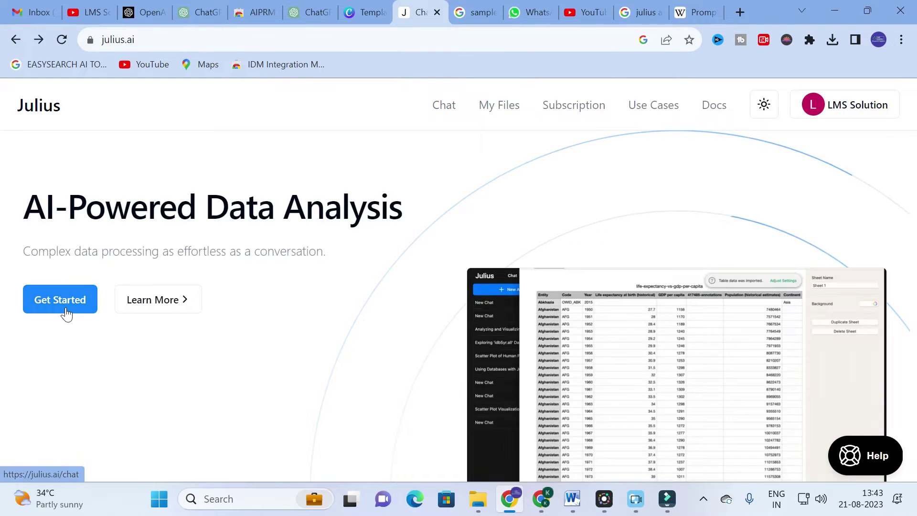
pyautogui.click(67, 306)
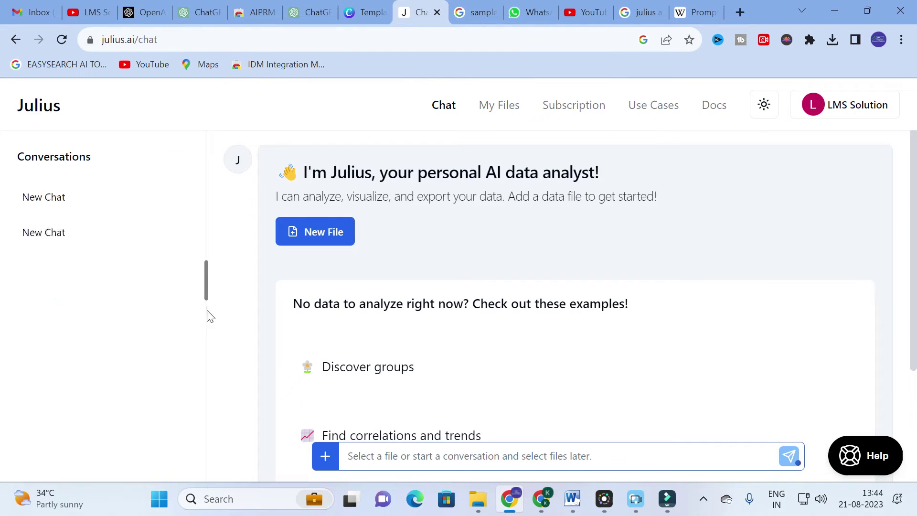
# Step: Look over the Julius home page again and return to the chat page
pyautogui.click(15, 39)
pyautogui.scroll(-3, 591, 381)
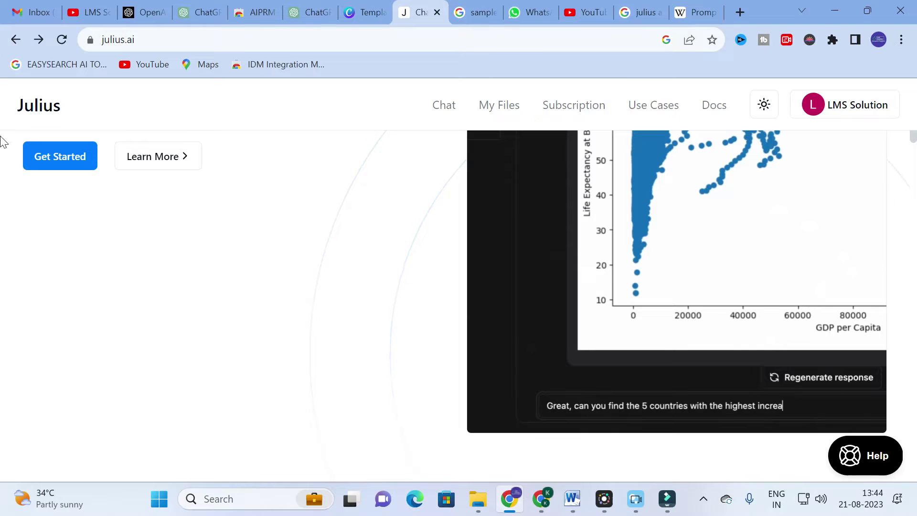
pyautogui.click(62, 158)
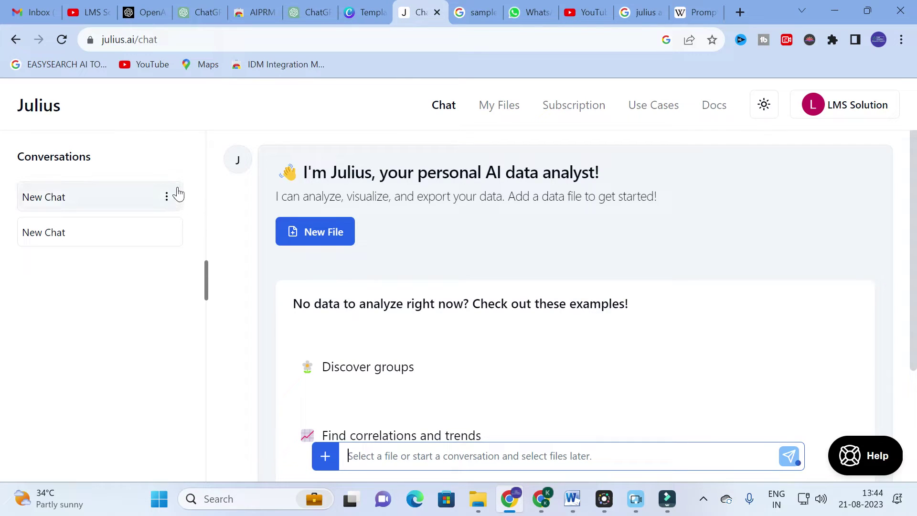
# Step: Run the "Find correlations and trends" example from the sample analyses on the chat page
pyautogui.scroll(-2, 421, 216)
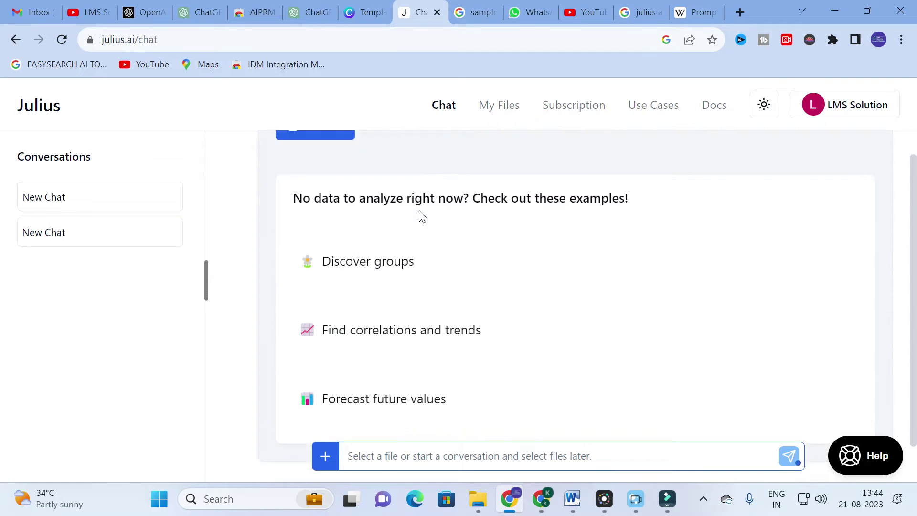
pyautogui.scroll(3, 419, 215)
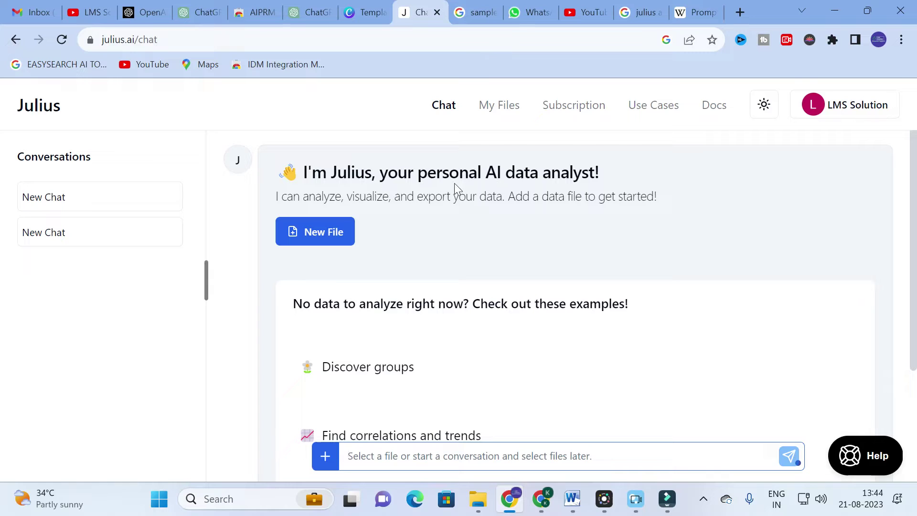
pyautogui.scroll(-2, 356, 143)
pyautogui.scroll(2, 356, 143)
pyautogui.scroll(-2, 547, 231)
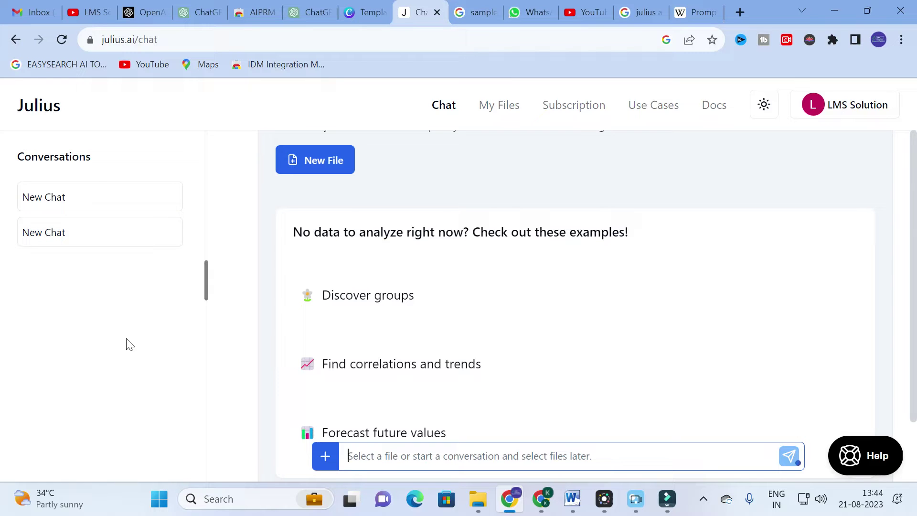
pyautogui.scroll(-2, 304, 290)
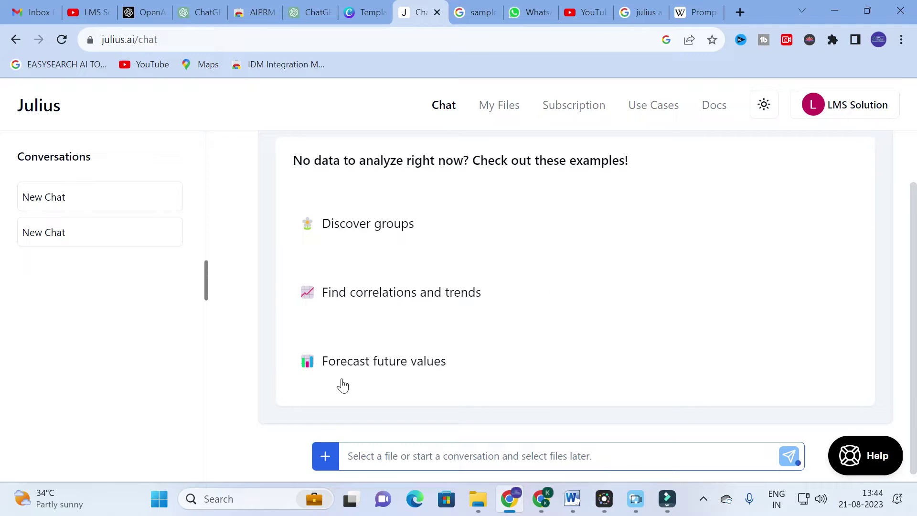
pyautogui.moveTo(401, 301)
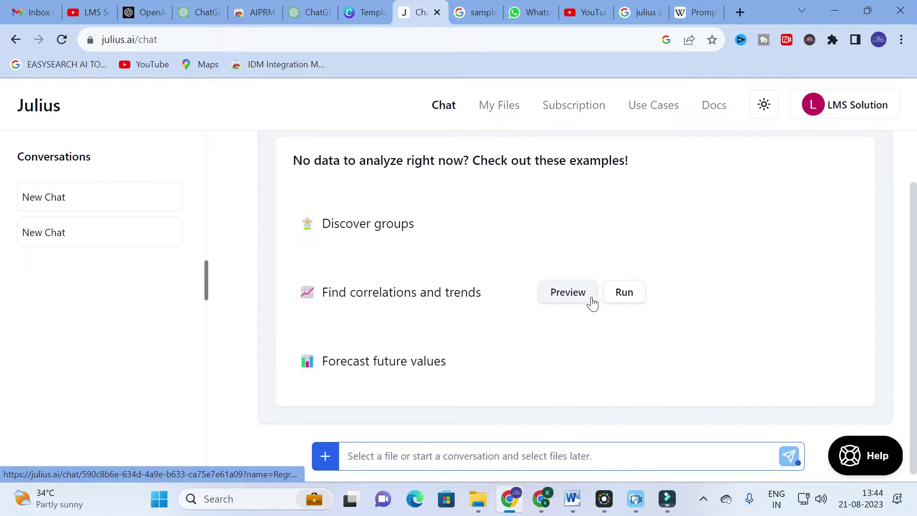
pyautogui.click(619, 299)
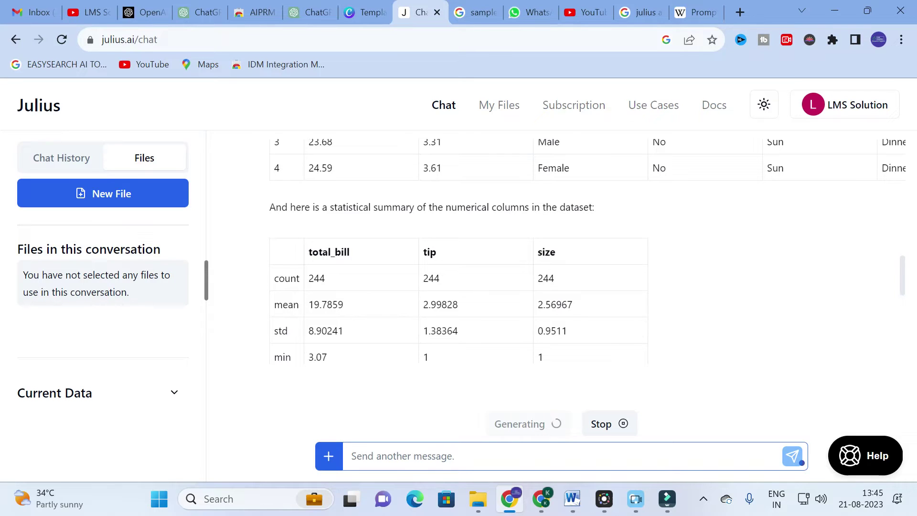
# Step: Examine the example's dataset description, statistical summary table and regression plot of tip amount versus total bill
pyautogui.scroll(5, 300, 284)
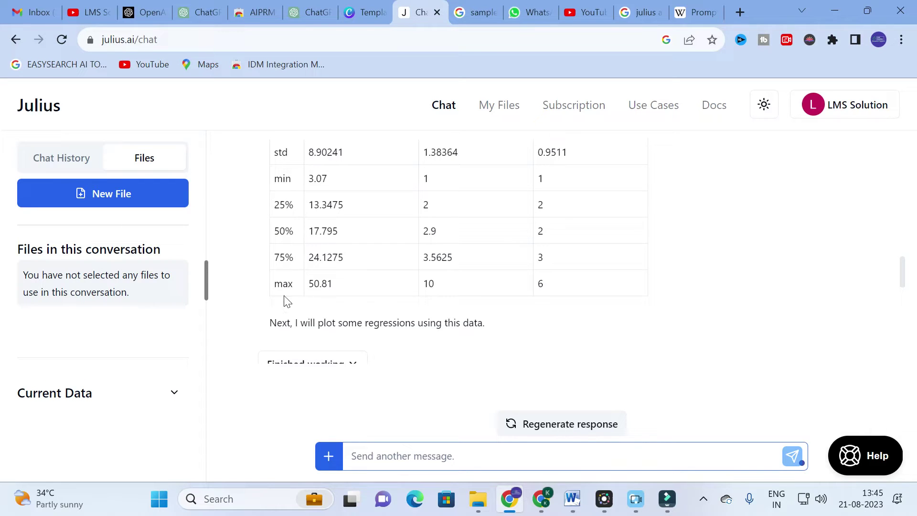
pyautogui.scroll(-4, 354, 218)
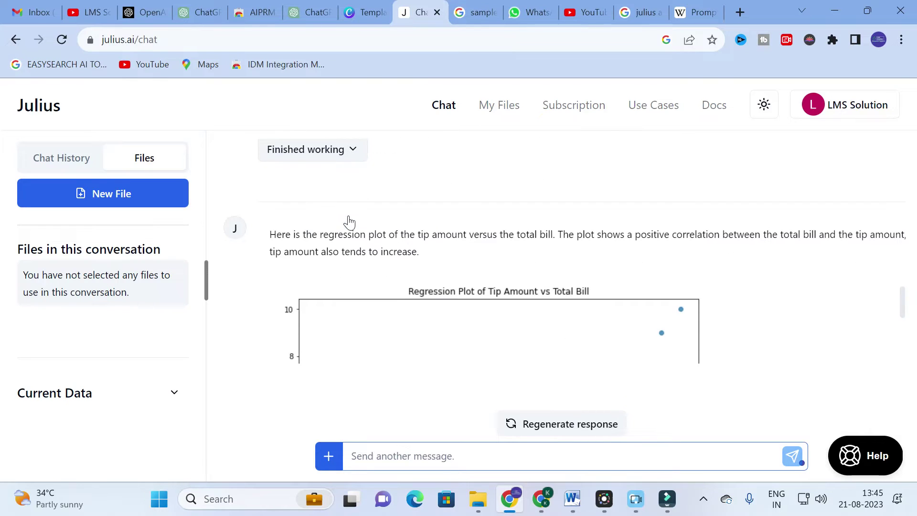
pyautogui.scroll(5, 349, 222)
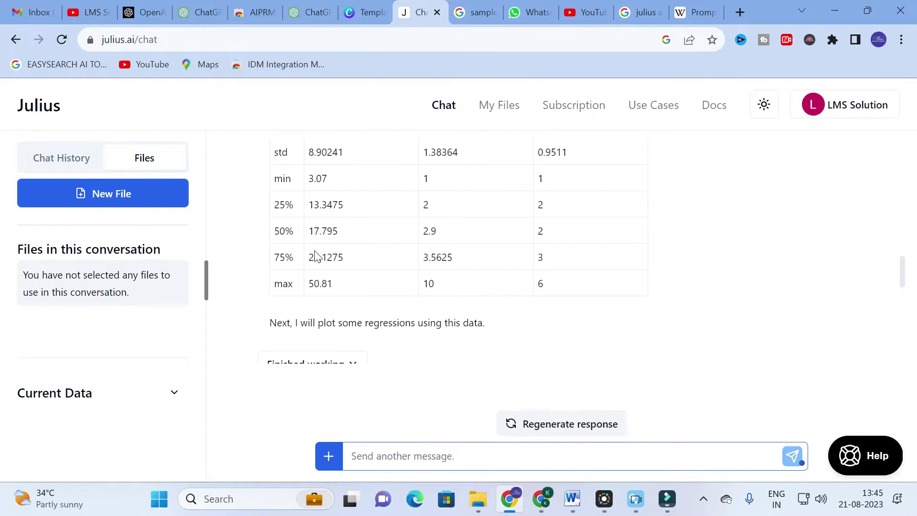
pyautogui.scroll(3, 364, 256)
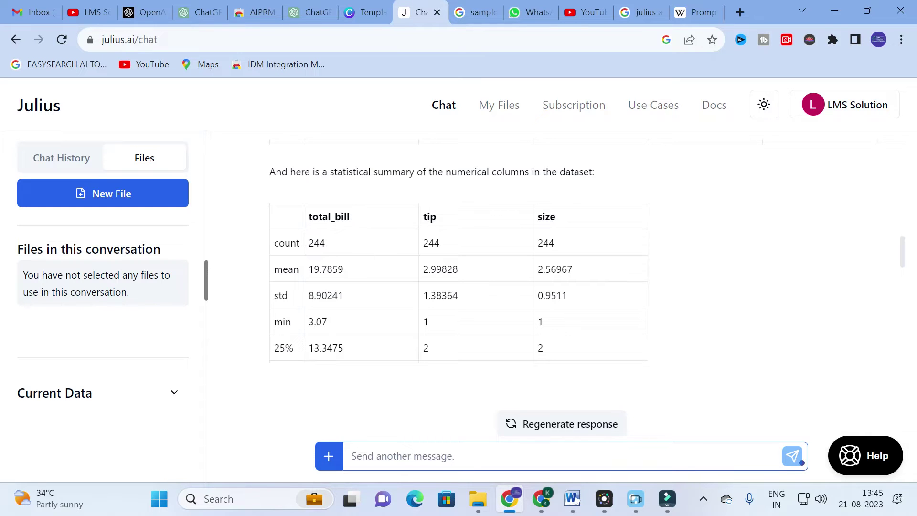
pyautogui.moveTo(327, 172); pyautogui.dragTo(426, 173)
pyautogui.scroll(5, 430, 215)
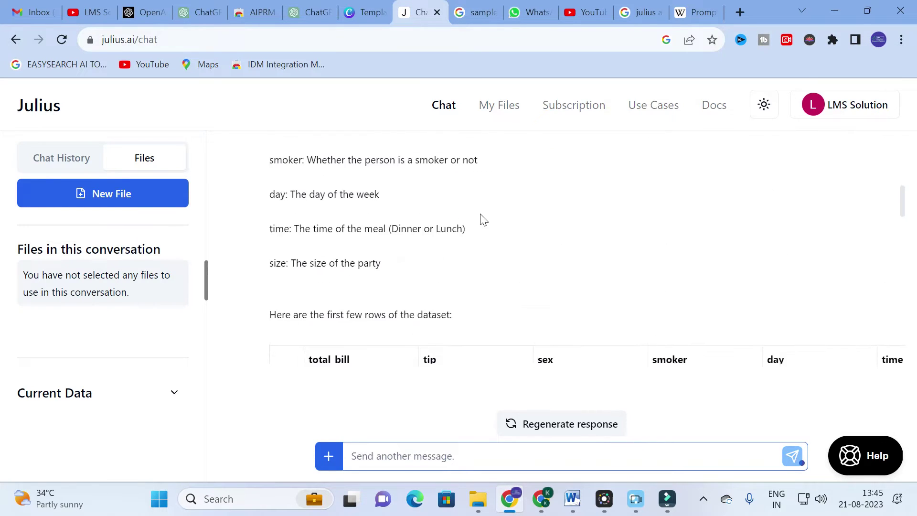
pyautogui.scroll(-8, 428, 224)
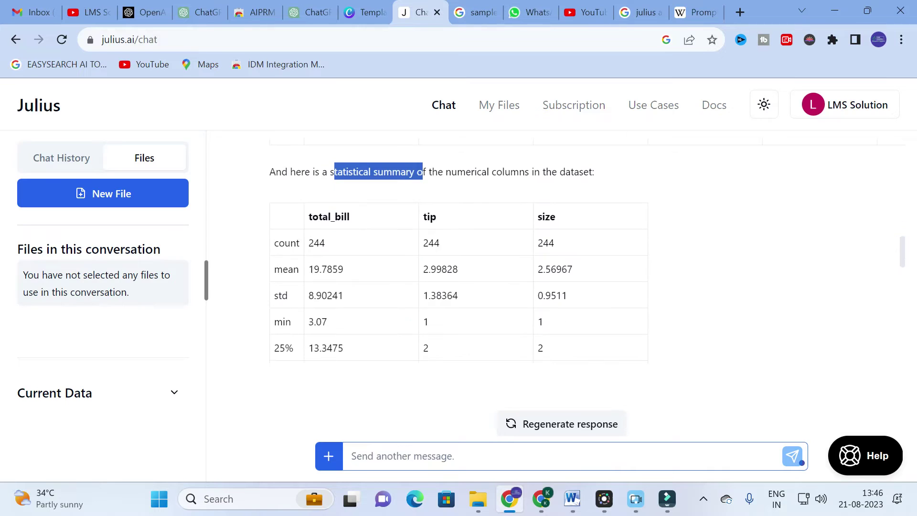
pyautogui.scroll(-9, 420, 237)
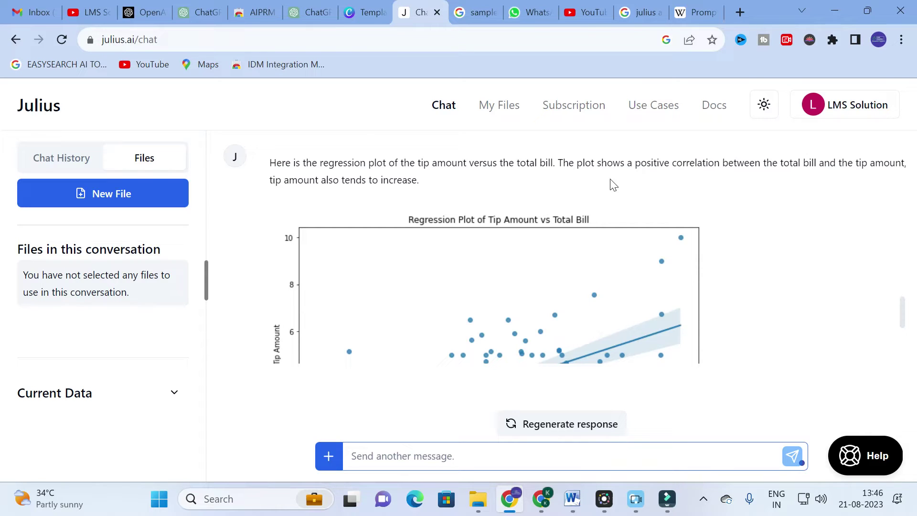
pyautogui.scroll(-2, 612, 184)
pyautogui.scroll(2, 612, 157)
pyautogui.scroll(-5, 389, 191)
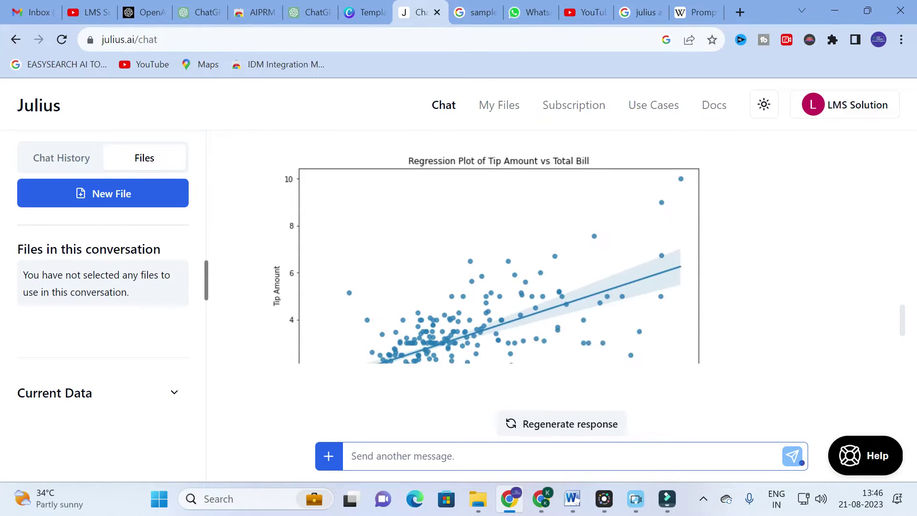
pyautogui.scroll(3, 389, 186)
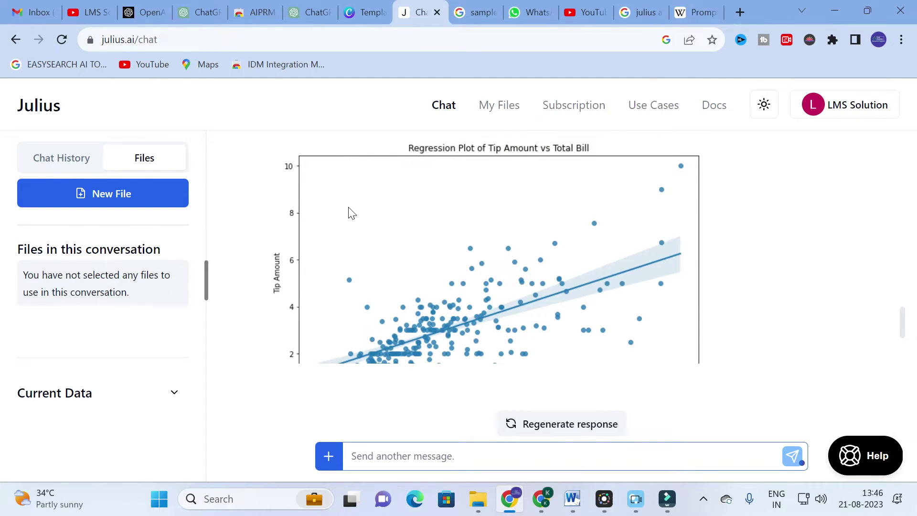
# Step: Start adding a new file to the conversation by opening the file upload dialog
pyautogui.click(114, 199)
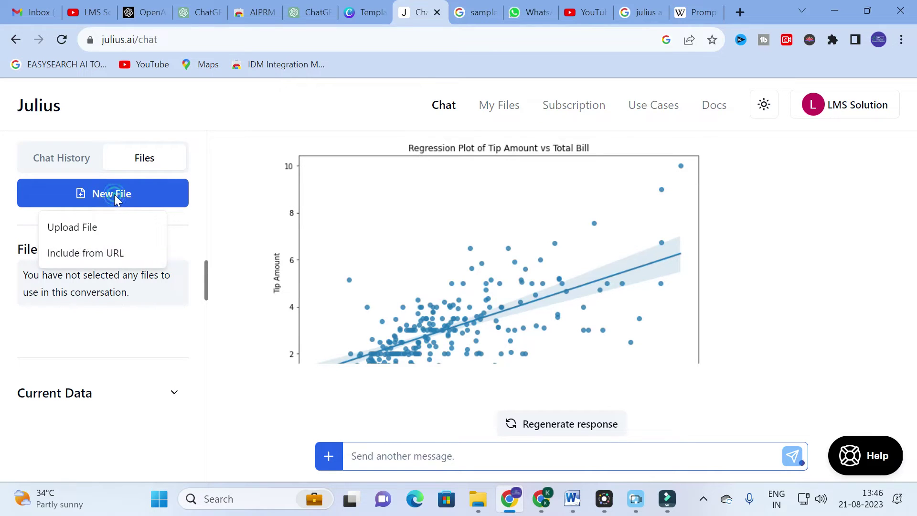
pyautogui.click(85, 233)
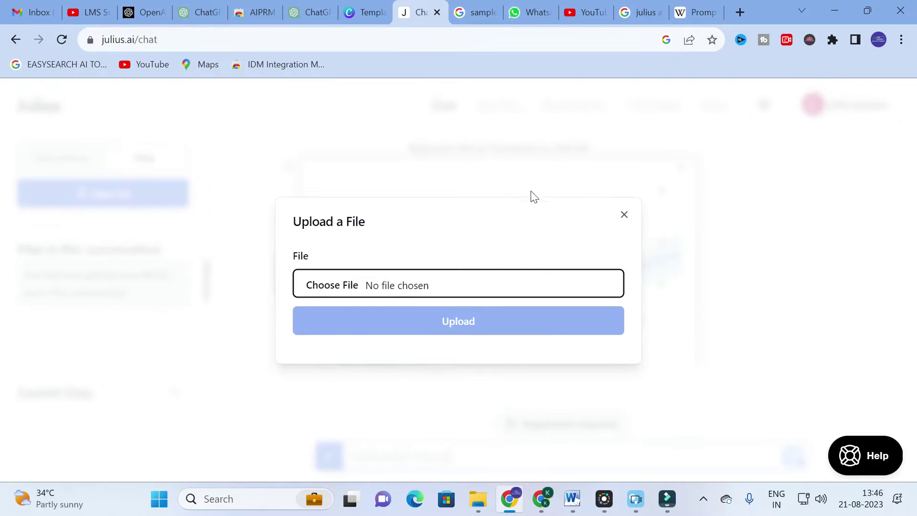
# Step: Minimize the open windows, open the Book2 workbook from the desktop in Excel and dismiss the activation wizard
pyautogui.click(837, 6)
pyautogui.click(837, 6)
pyautogui.click(837, 6)
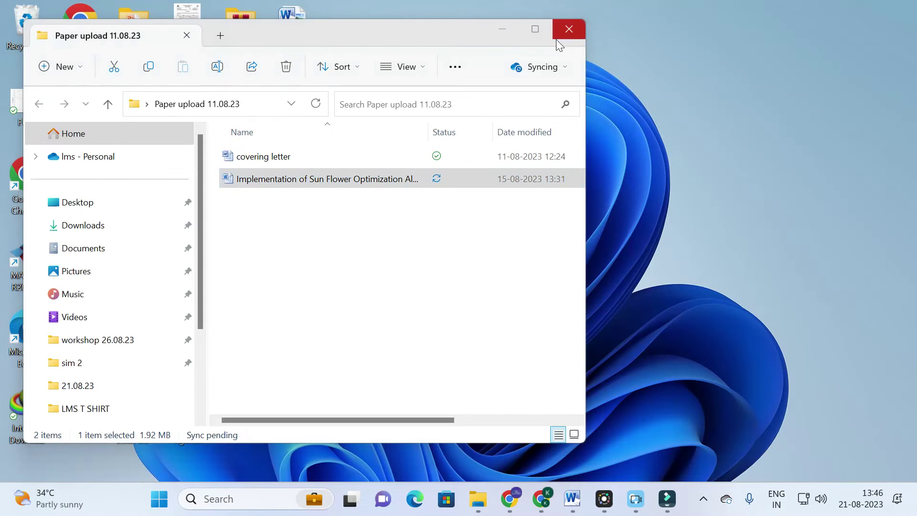
pyautogui.click(504, 29)
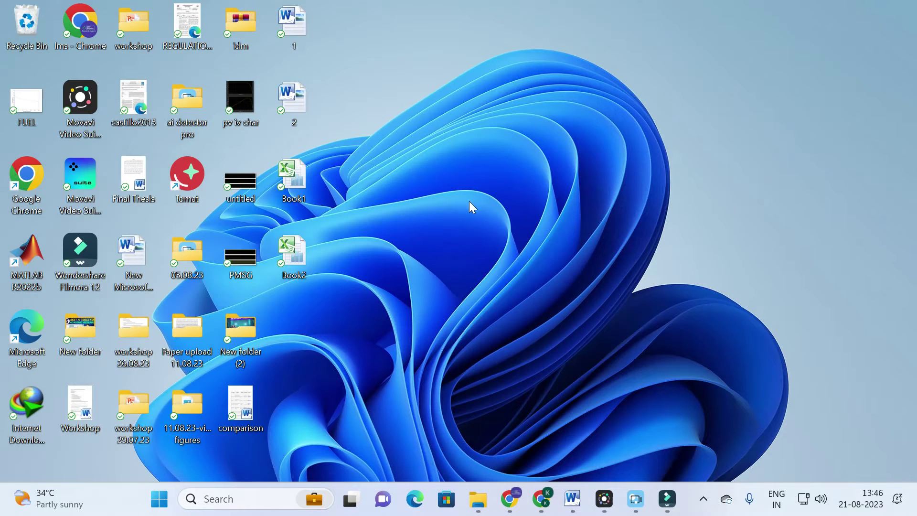
pyautogui.doubleClick(293, 253)
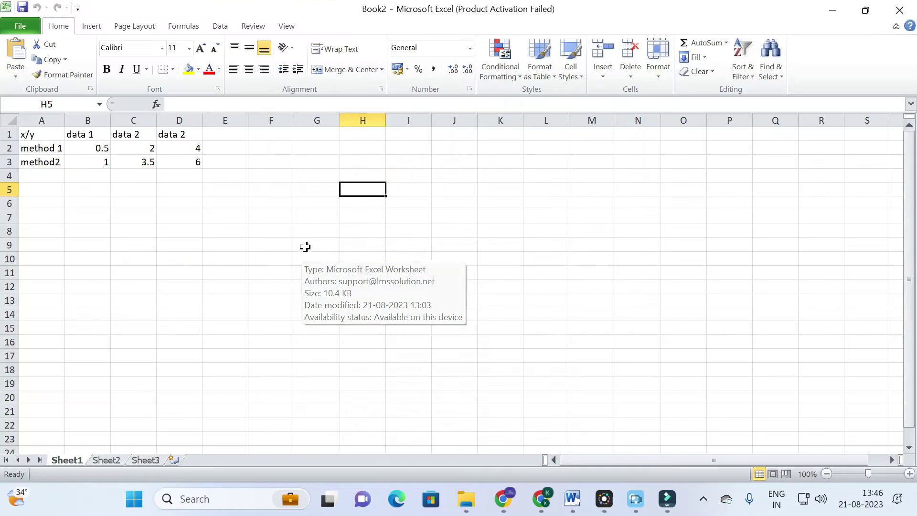
pyautogui.click(588, 382)
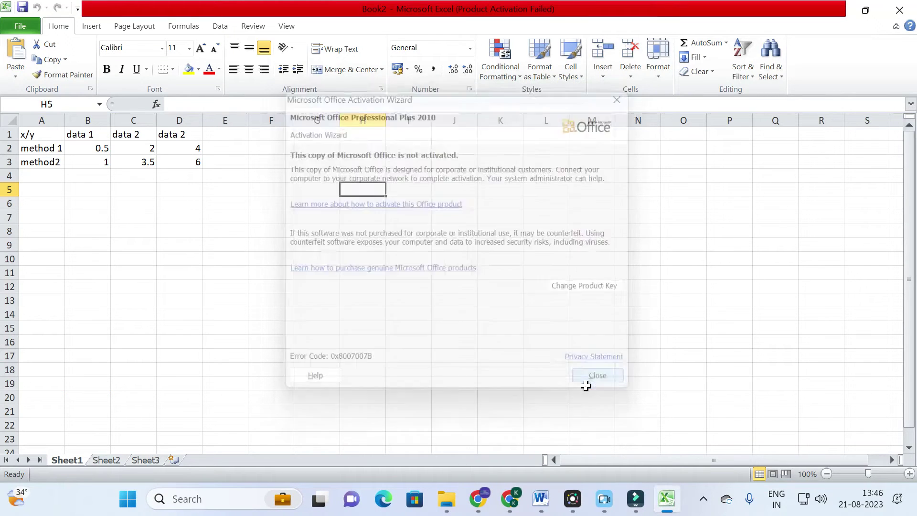
# Step: Review the data column headings and the method rows in Book2, and close the workbook
pyautogui.click(92, 137)
pyautogui.click(135, 135)
pyautogui.click(176, 142)
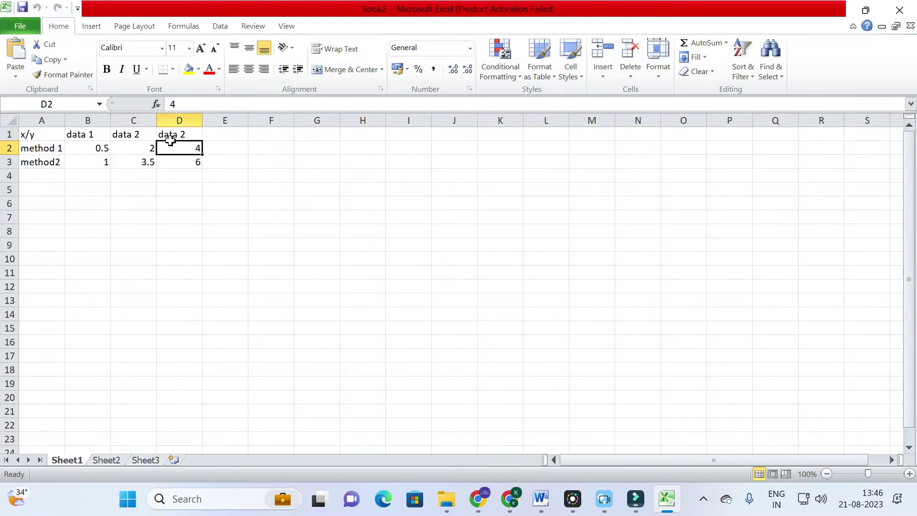
pyautogui.click(52, 151)
pyautogui.click(47, 162)
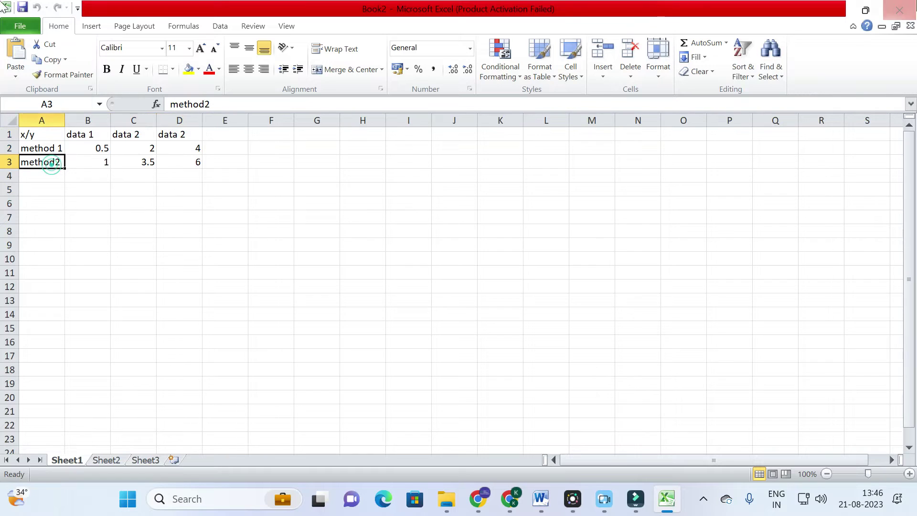
pyautogui.click(898, 11)
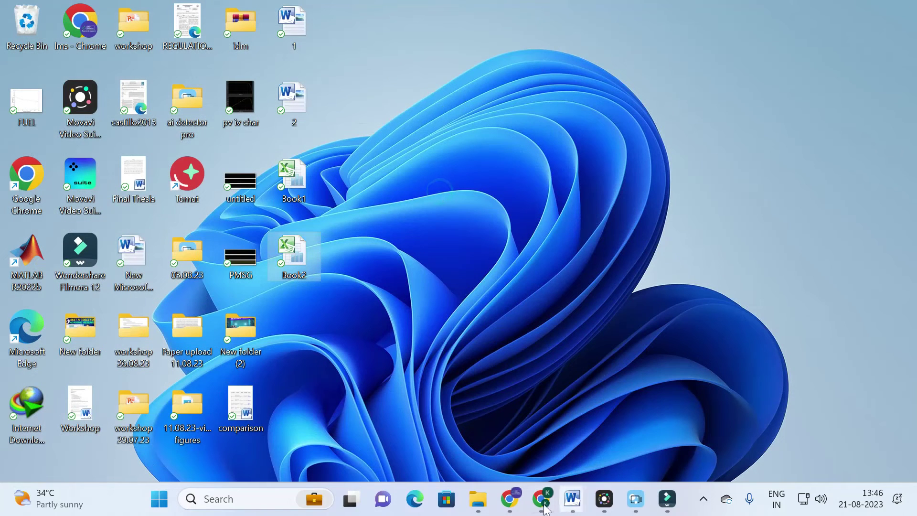
# Step: Return to Julius in Chrome and upload Book2.xlsx from the Desktop folder to the conversation
pyautogui.click(510, 499)
pyautogui.click(367, 287)
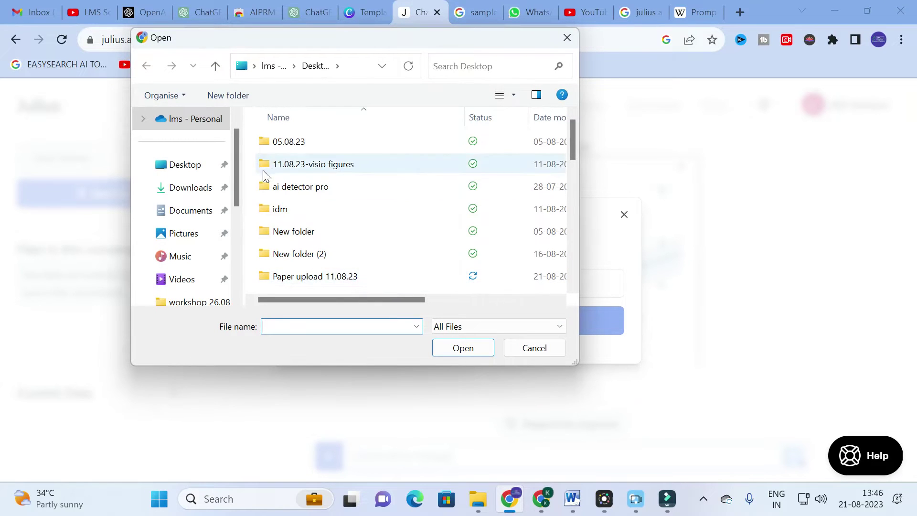
pyautogui.scroll(-4, 277, 191)
pyautogui.click(285, 171)
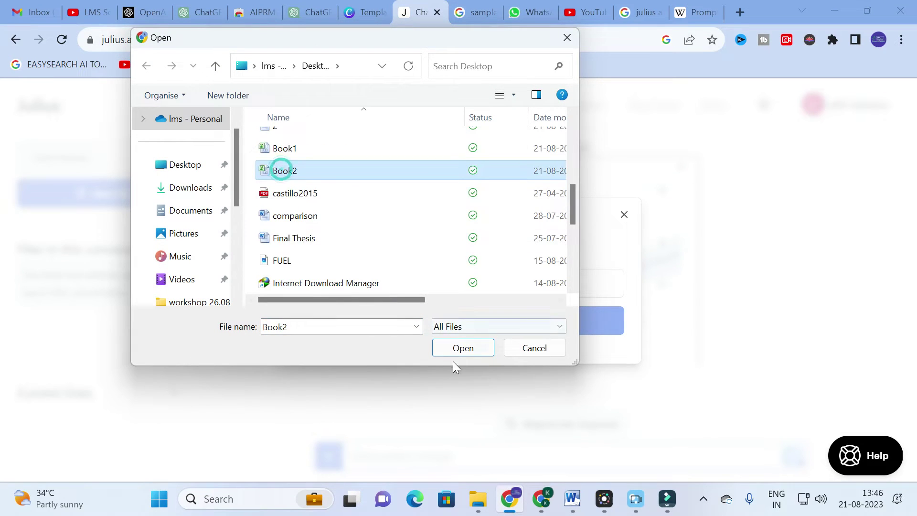
pyautogui.click(451, 351)
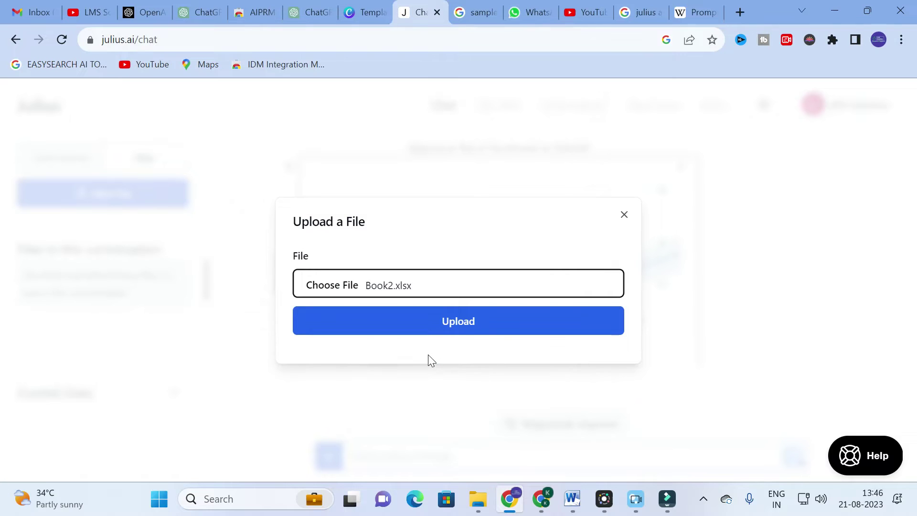
pyautogui.click(435, 320)
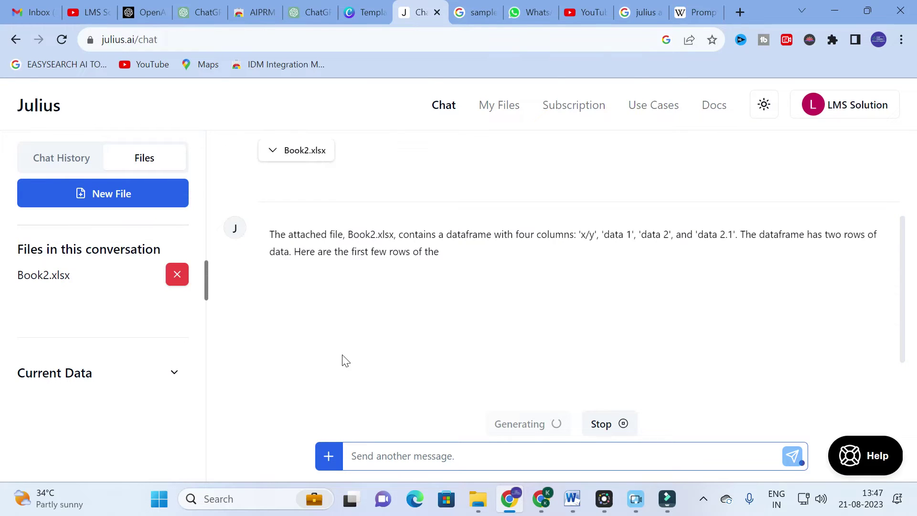
pyautogui.scroll(3, 389, 266)
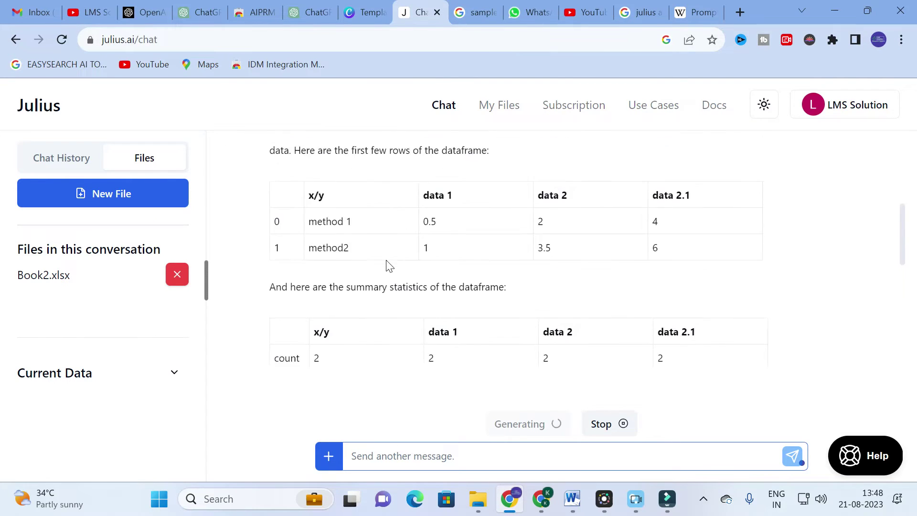
# Step: Examine the dataframe rows and the summary statistics table that Julius generated for Book2.xlsx
pyautogui.scroll(-1, 517, 225)
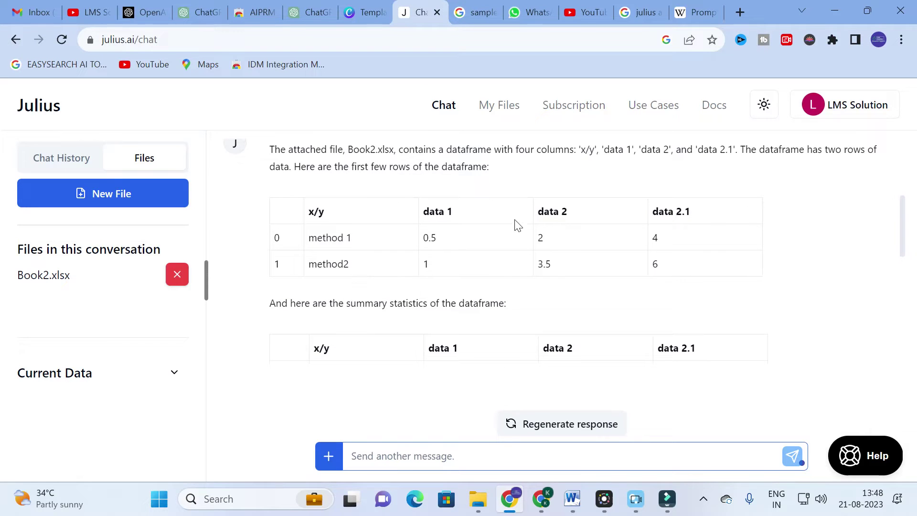
pyautogui.scroll(-2, 571, 237)
pyautogui.scroll(2, 293, 207)
pyautogui.scroll(-3, 610, 276)
pyautogui.scroll(-5, 501, 181)
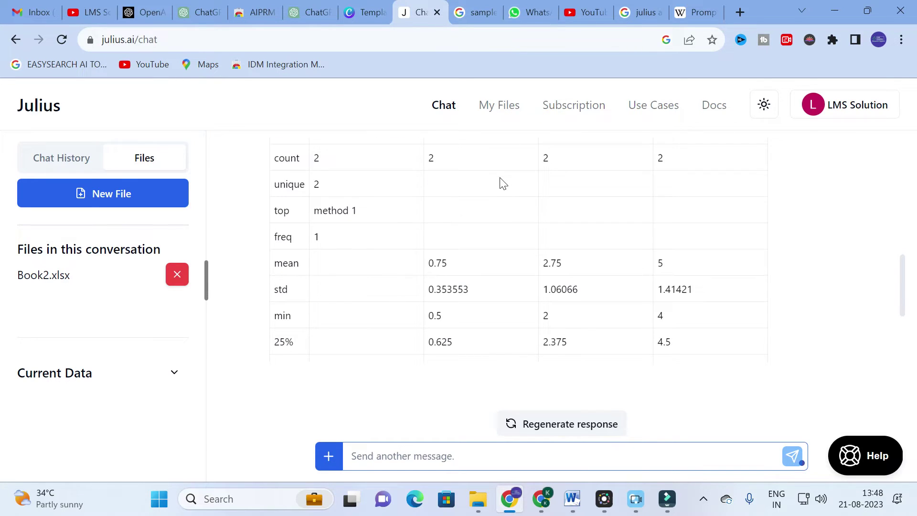
pyautogui.scroll(2, 384, 227)
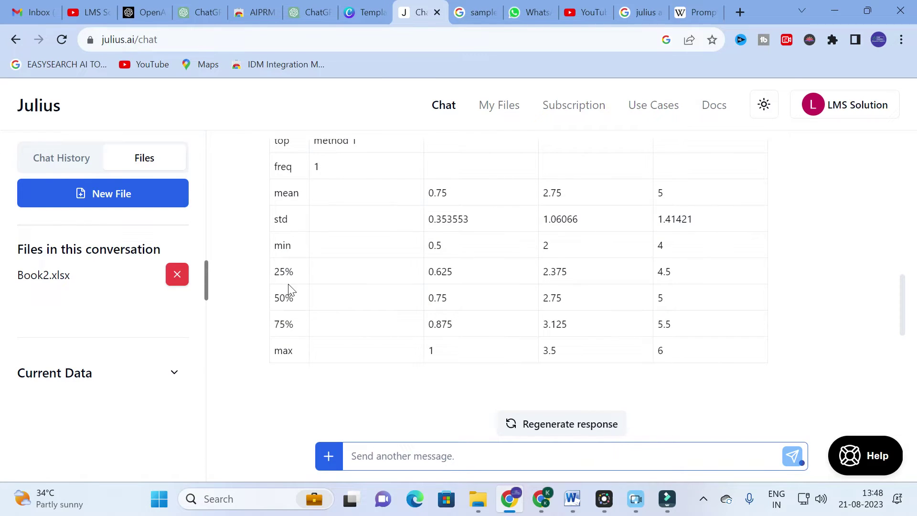
pyautogui.scroll(-2, 288, 291)
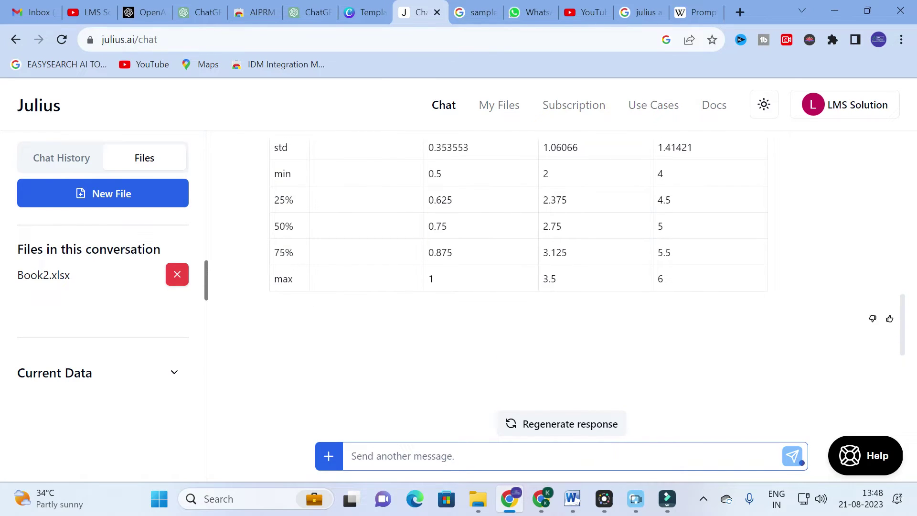
pyautogui.scroll(-1, 313, 265)
pyautogui.scroll(6, 313, 265)
pyautogui.scroll(-3, 315, 265)
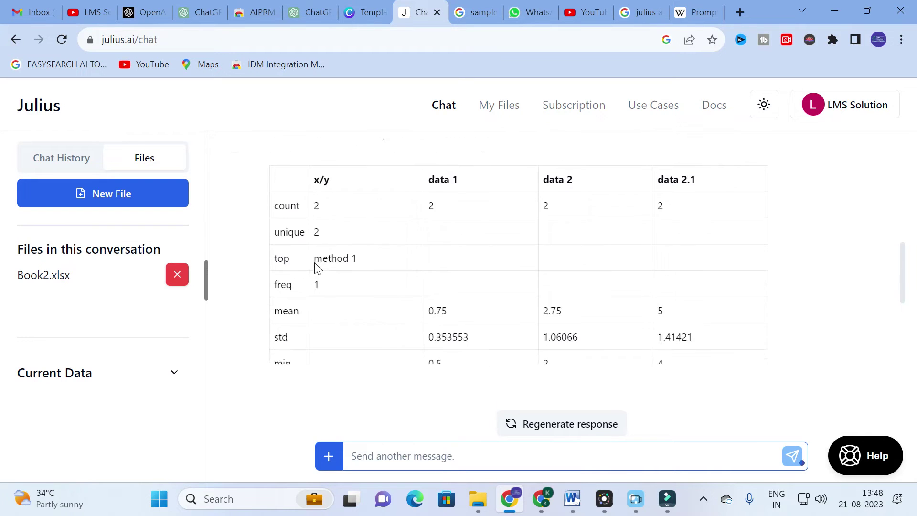
pyautogui.scroll(5, 334, 268)
pyautogui.scroll(-5, 358, 299)
pyautogui.scroll(-4, 359, 212)
pyautogui.scroll(7, 359, 212)
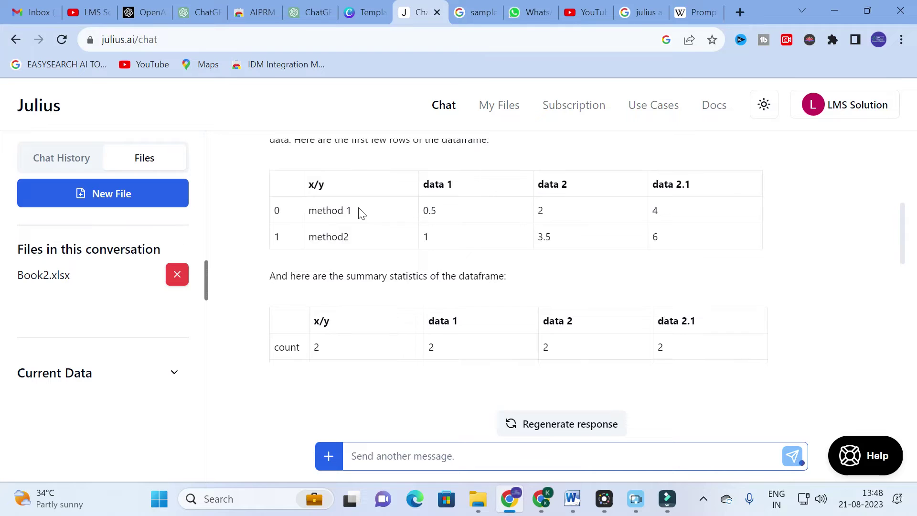
pyautogui.scroll(-2, 362, 214)
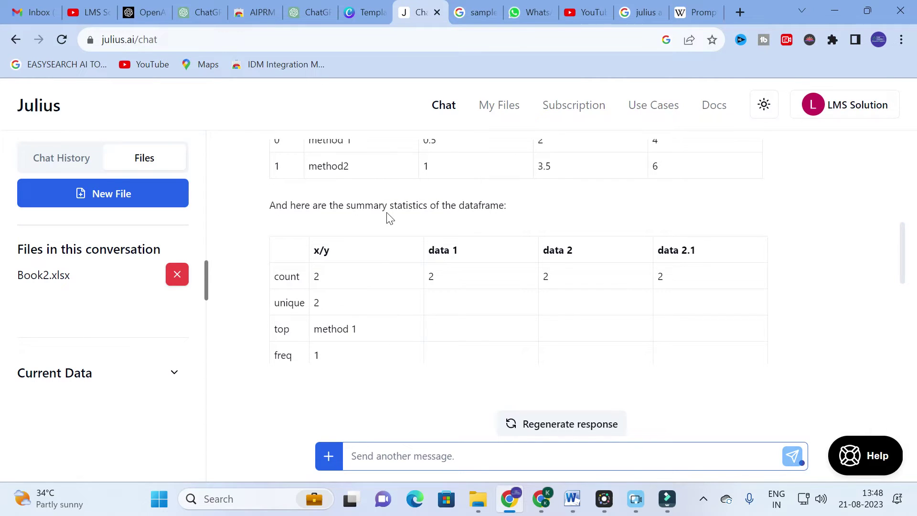
pyautogui.scroll(-6, 387, 216)
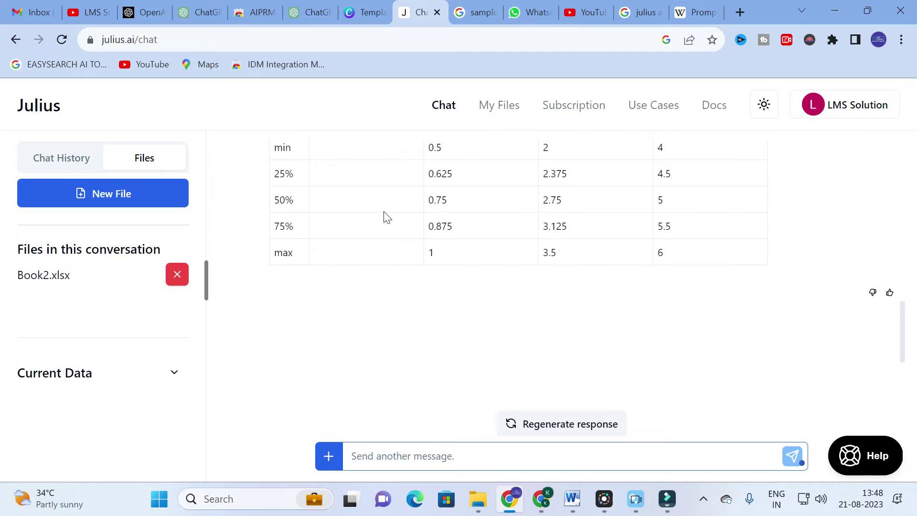
pyautogui.scroll(5, 398, 232)
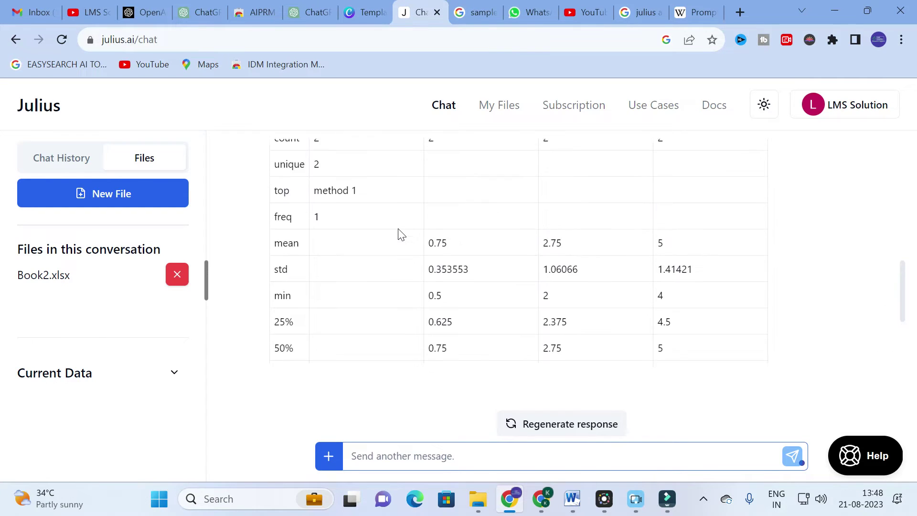
# Step: Send Julius the message "plot the graph for above table" and view the Data Comparison bar chart
pyautogui.scroll(-5, 398, 232)
pyautogui.click(385, 455)
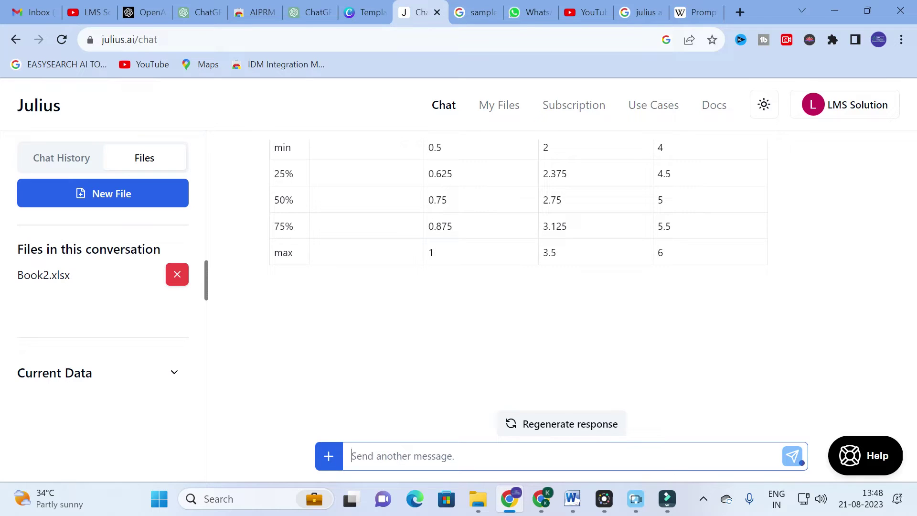
pyautogui.write('plot the graph for above table')
pyautogui.press('Return')
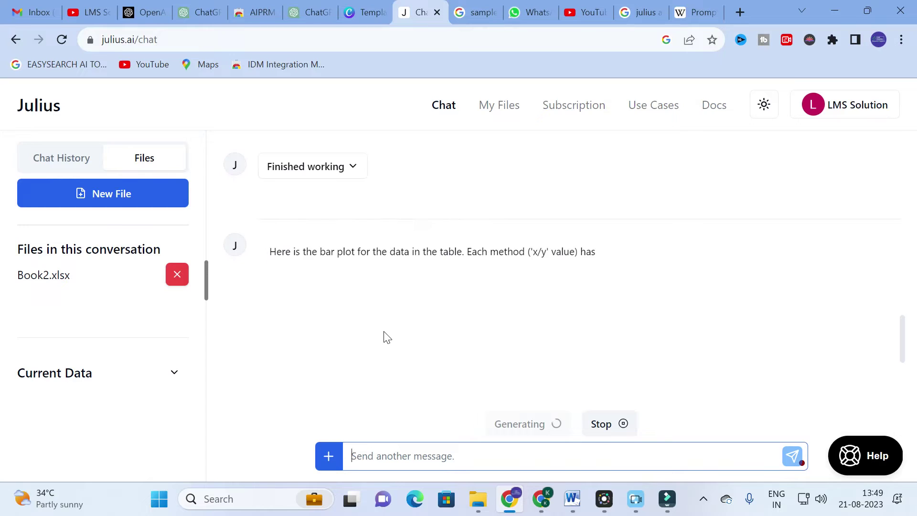
pyautogui.scroll(1, 507, 283)
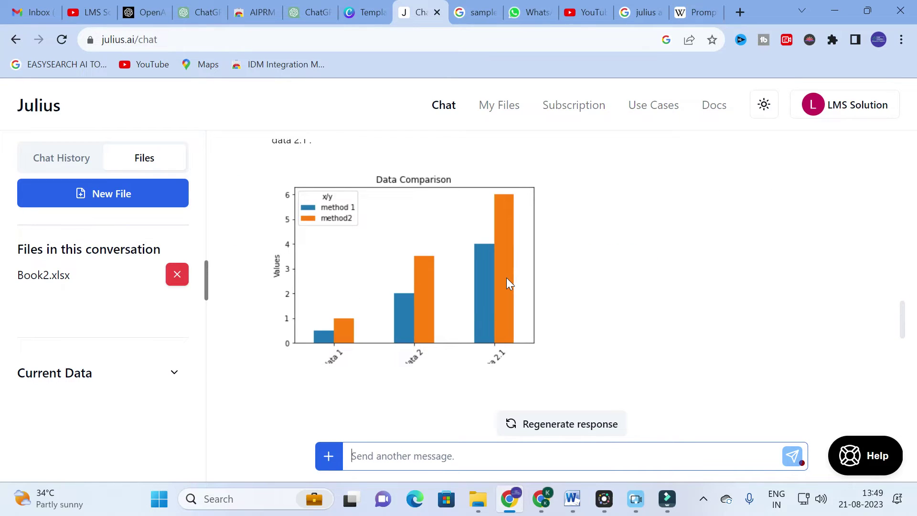
pyautogui.scroll(-1, 452, 262)
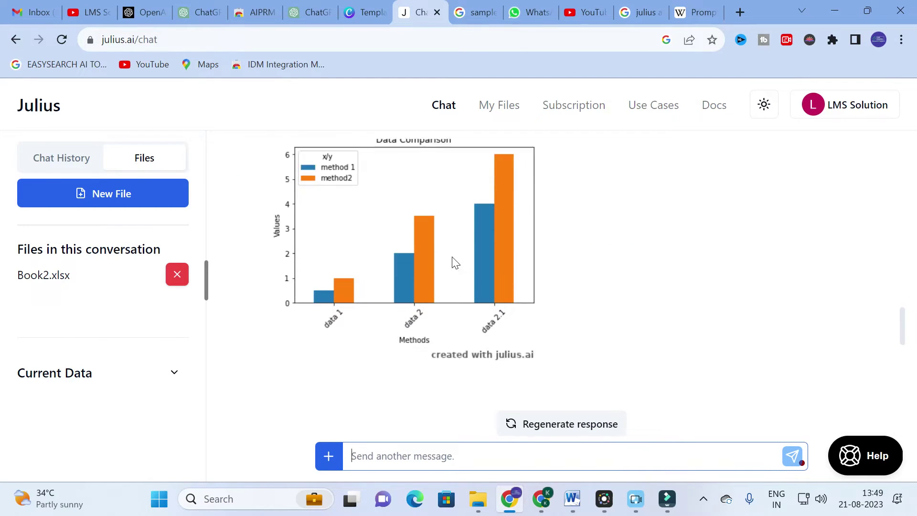
pyautogui.scroll(1, 435, 256)
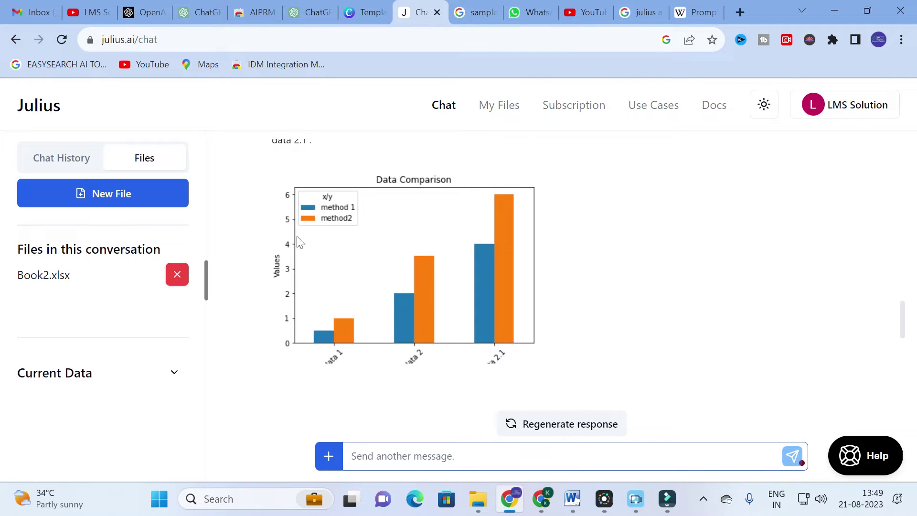
pyautogui.scroll(-1, 360, 250)
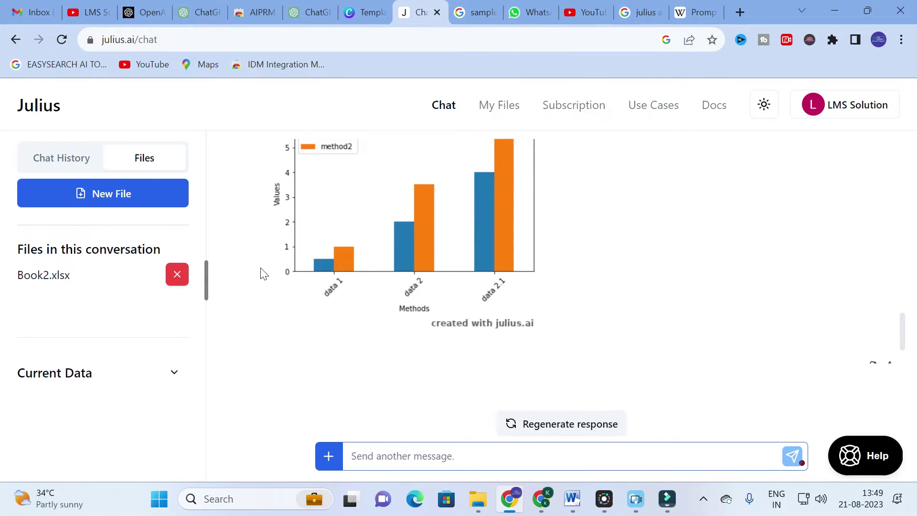
pyautogui.scroll(1, 339, 229)
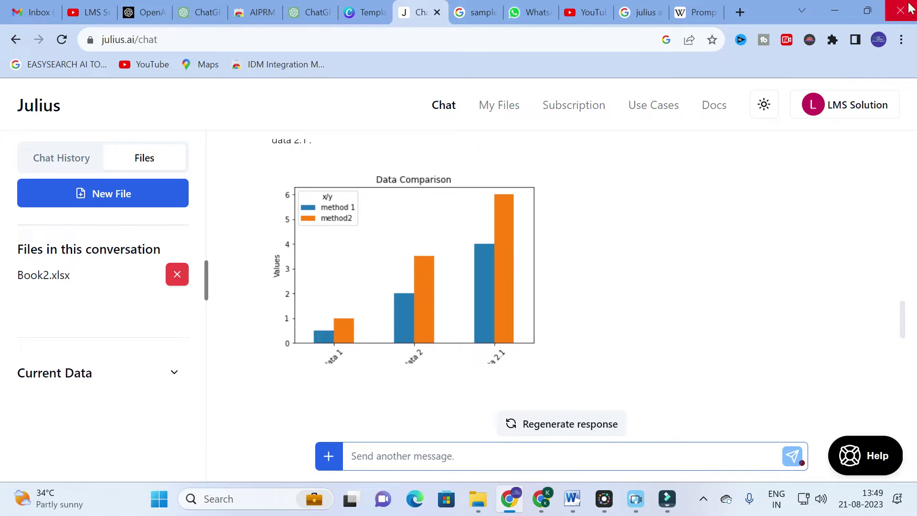
# Step: Minimize the browser, open the Book2 workbook from the desktop in Excel and check the method 1 and method2 rows
pyautogui.click(835, 11)
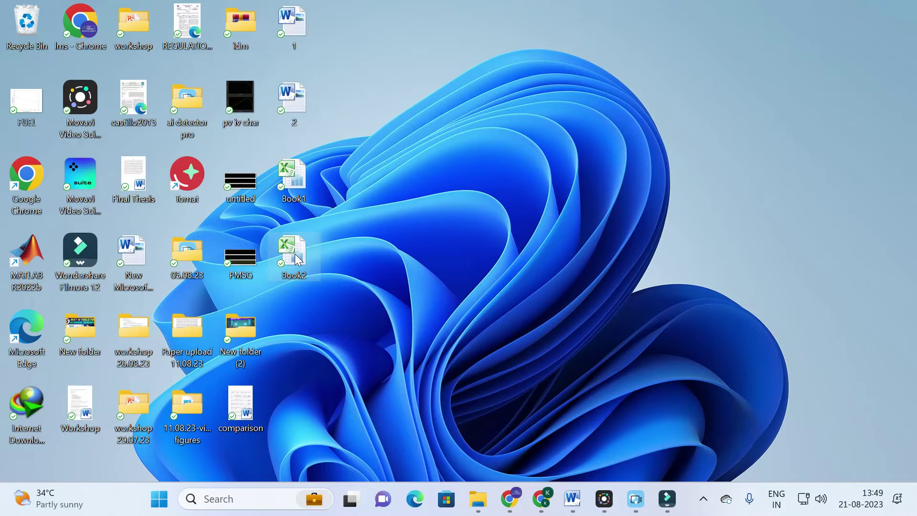
pyautogui.doubleClick(297, 256)
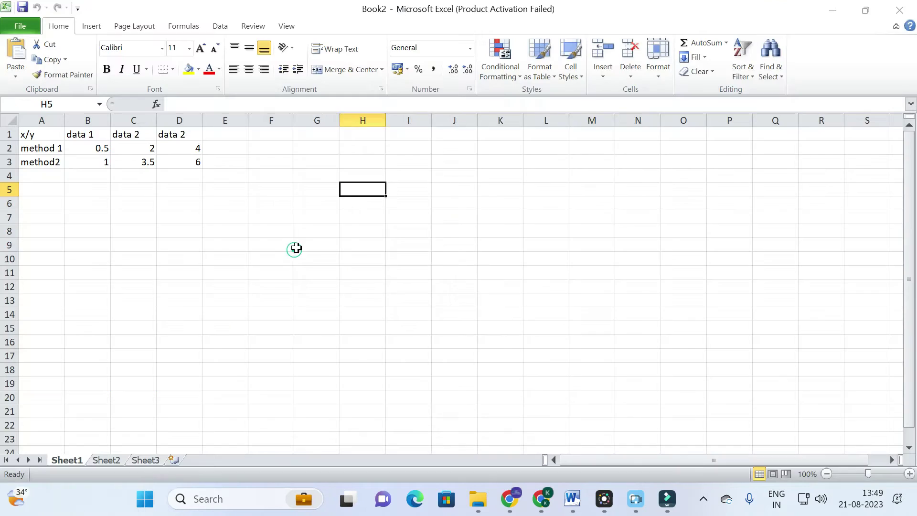
pyautogui.click(626, 380)
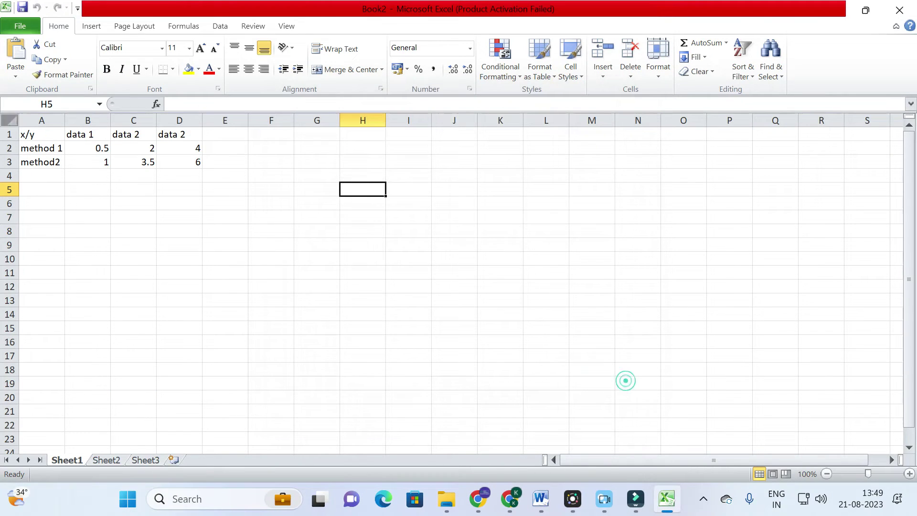
pyautogui.click(38, 150)
pyautogui.click(43, 163)
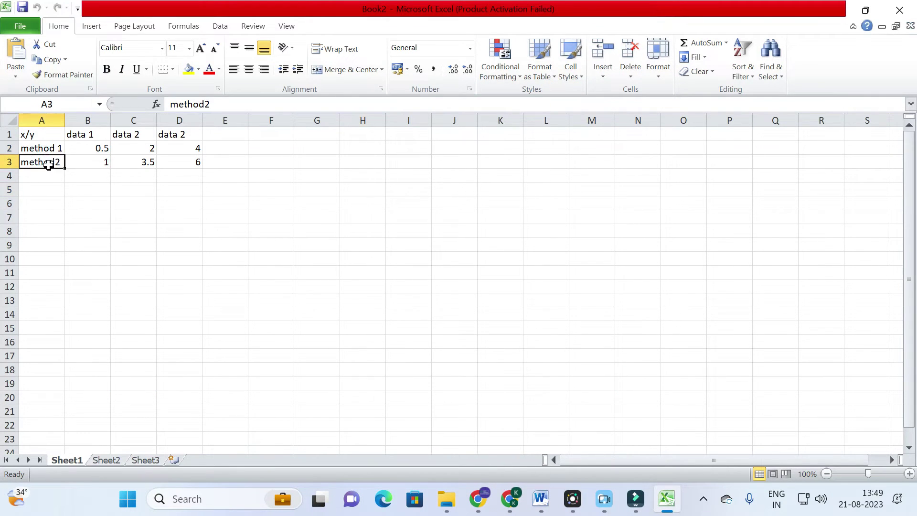
pyautogui.click(55, 148)
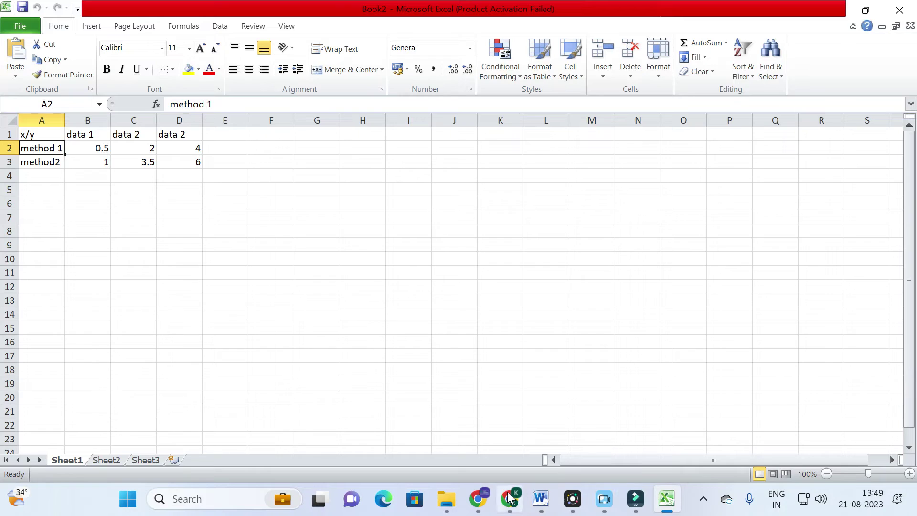
# Step: Return to Julius in Chrome and review the bar chart, its description and the earlier Book2.xlsx analysis
pyautogui.click(478, 498)
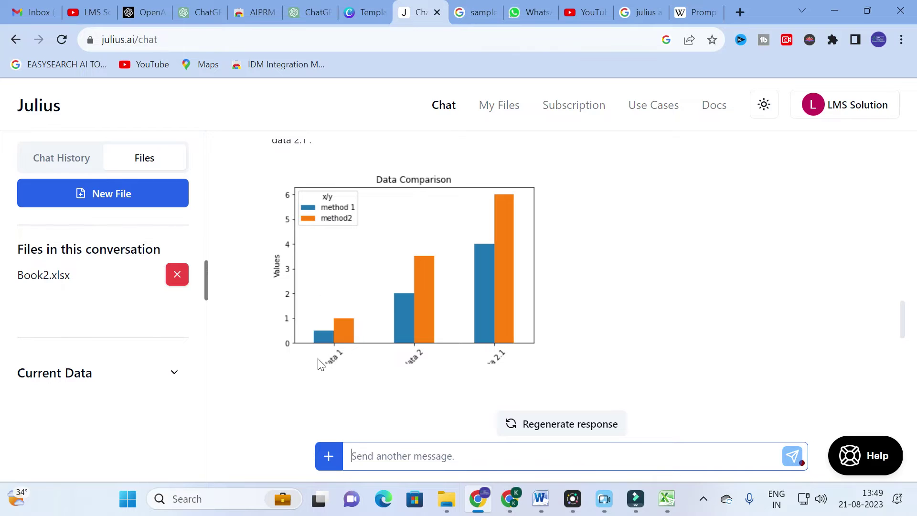
pyautogui.scroll(-1, 444, 345)
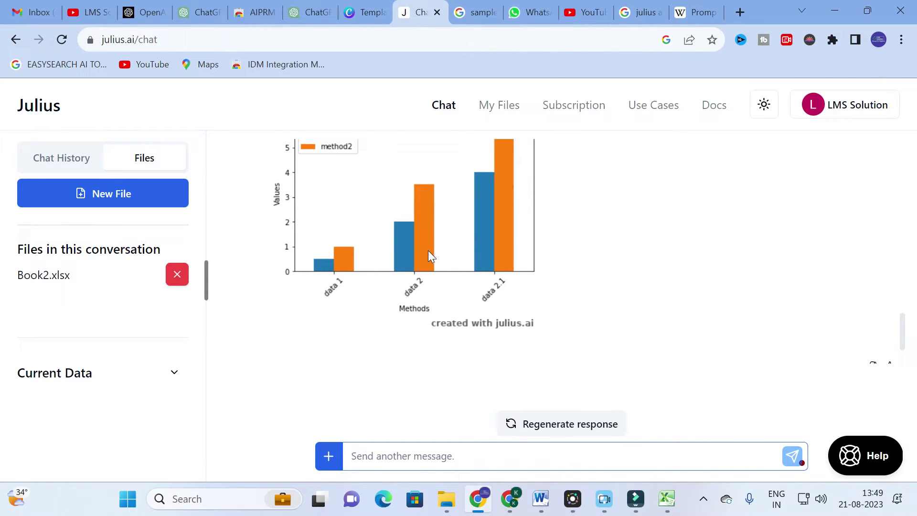
pyautogui.scroll(1, 495, 298)
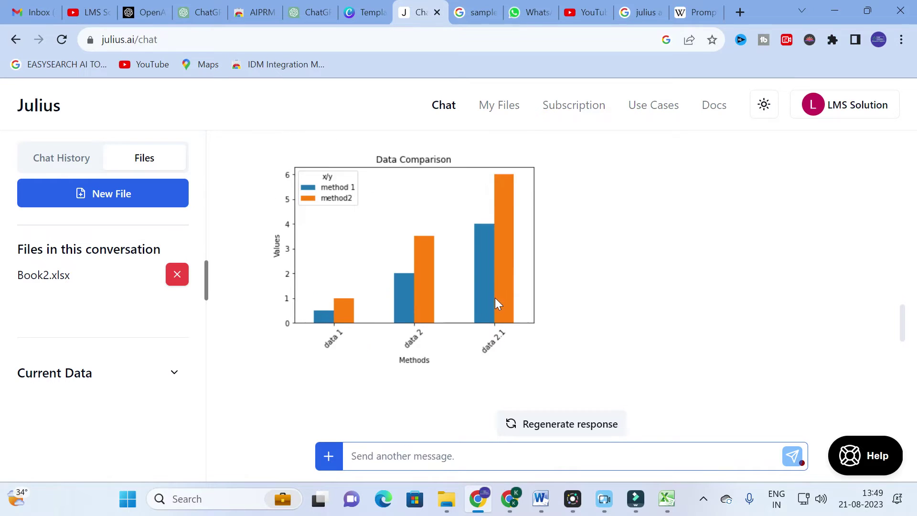
pyautogui.scroll(-1, 494, 299)
pyautogui.scroll(1, 495, 299)
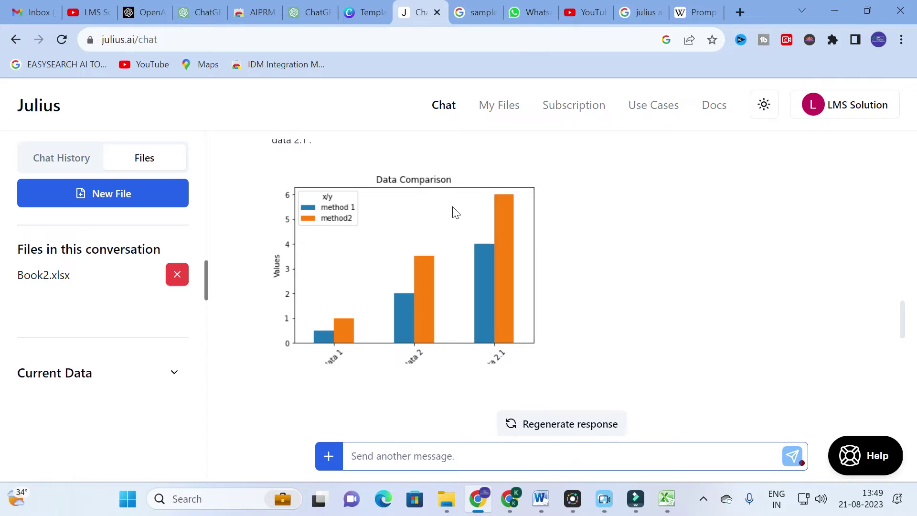
pyautogui.scroll(3, 446, 204)
pyautogui.scroll(3, 453, 249)
pyautogui.scroll(-3, 453, 248)
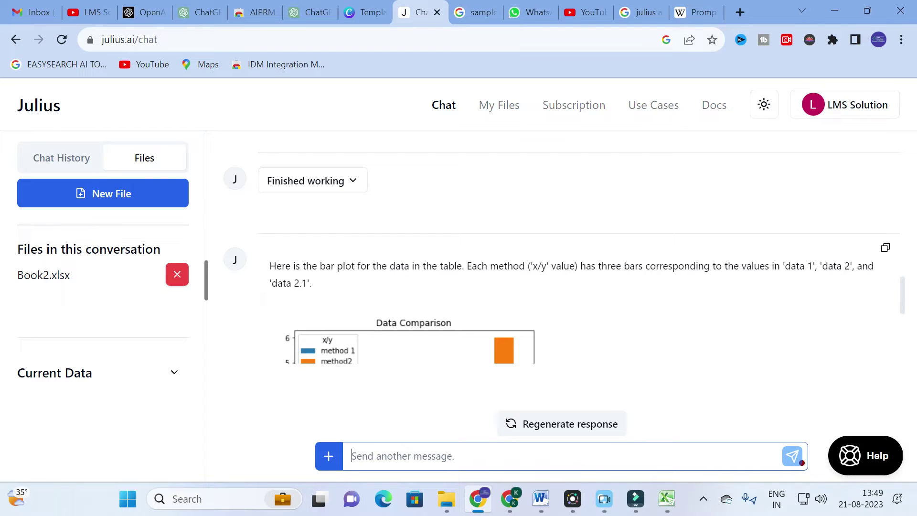
pyautogui.scroll(-4, 434, 334)
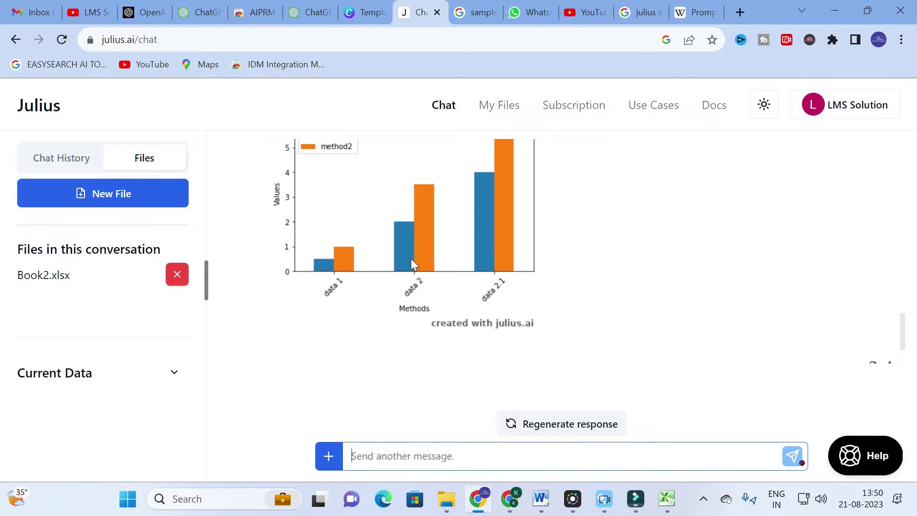
pyautogui.scroll(3, 487, 296)
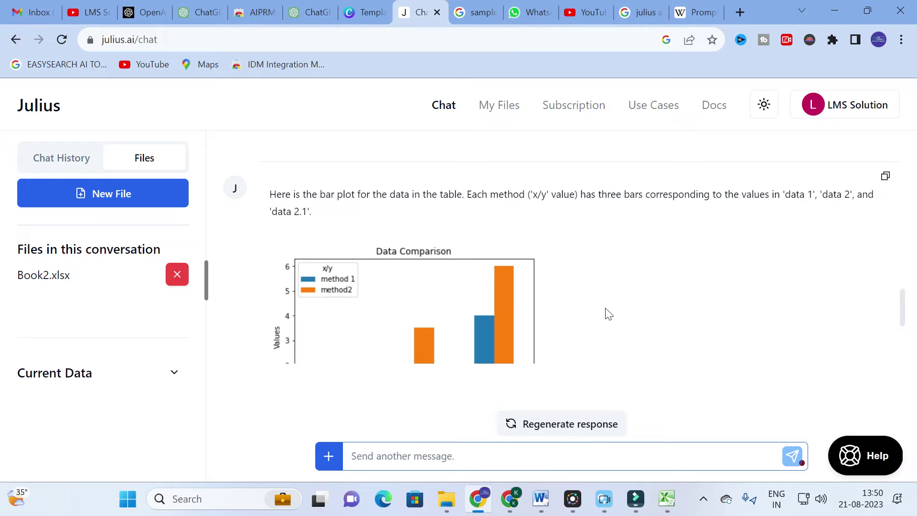
pyautogui.scroll(6, 449, 270)
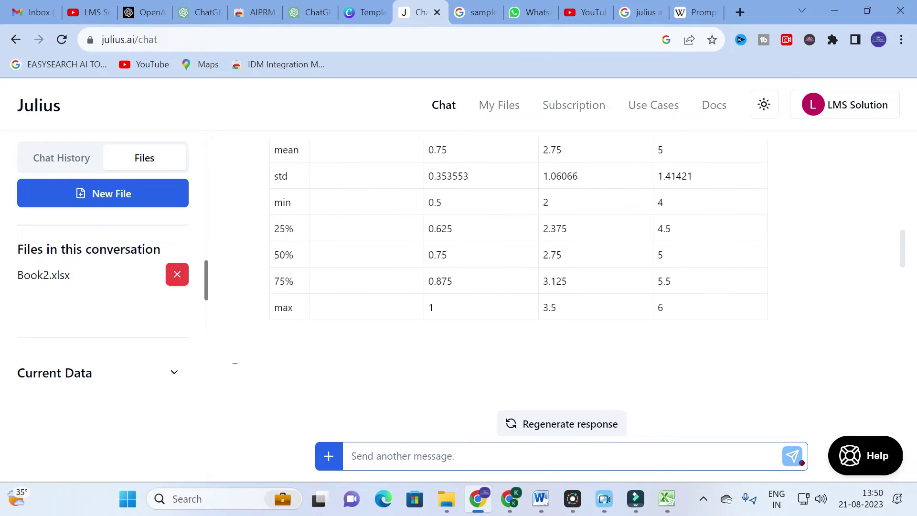
pyautogui.scroll(10, 440, 260)
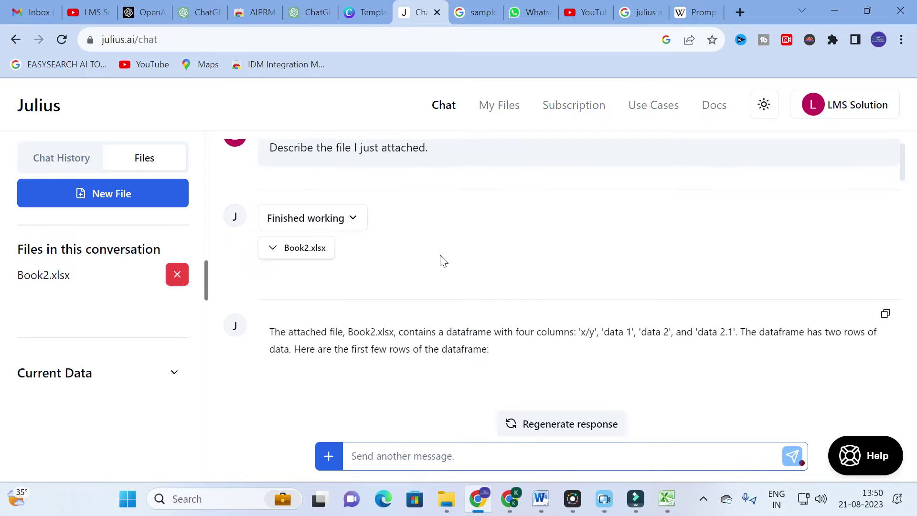
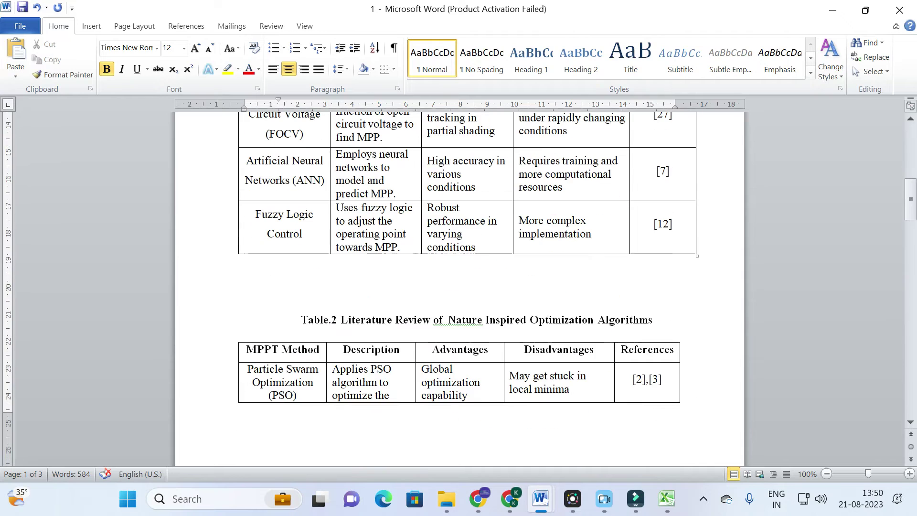
pyautogui.scroll(12, 466, 287)
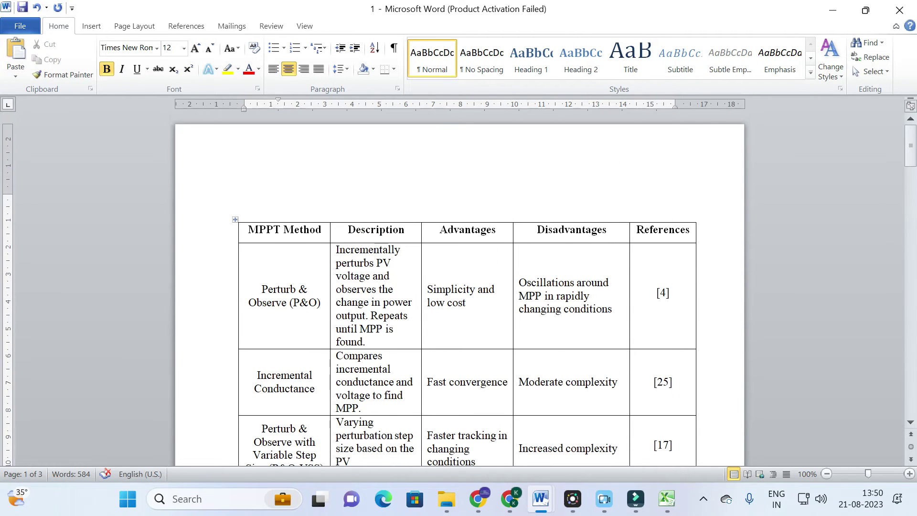
pyautogui.write('Rise & Shine- LMS T Shirt https://store.lmstshirts.com/ #lmstshirt #maletshirt #tshirt #roundneck #hoodie #kidstshirt #totebag #coffeemugdesigns')
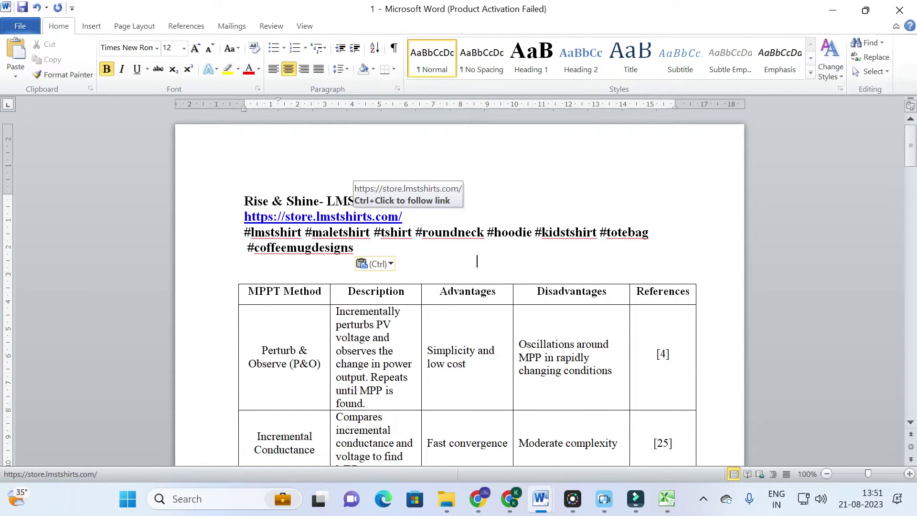
pyautogui.hotkey('ctrl', 'z')
# Step: Look through the MPPT literature review tables in Word document 1, down to the nature-inspired optimization algorithms
pyautogui.scroll(-10, 352, 204)
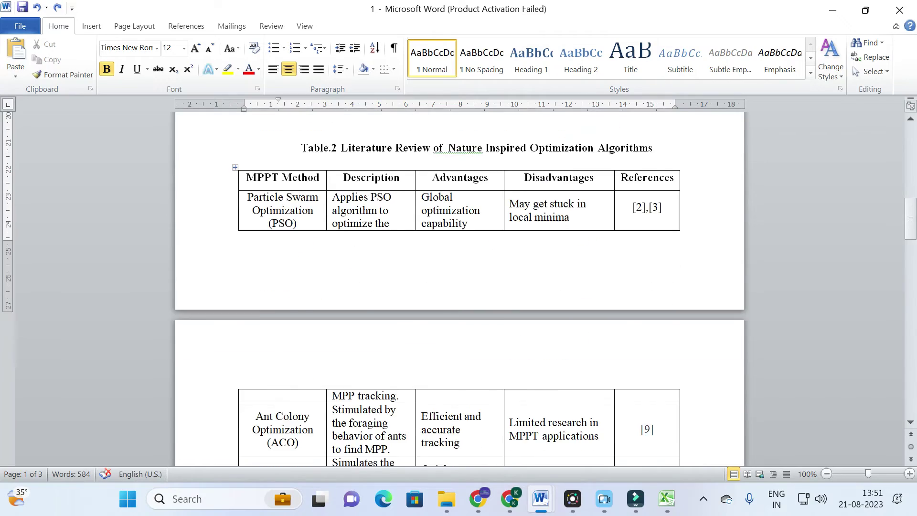
pyautogui.scroll(-10, 458, 286)
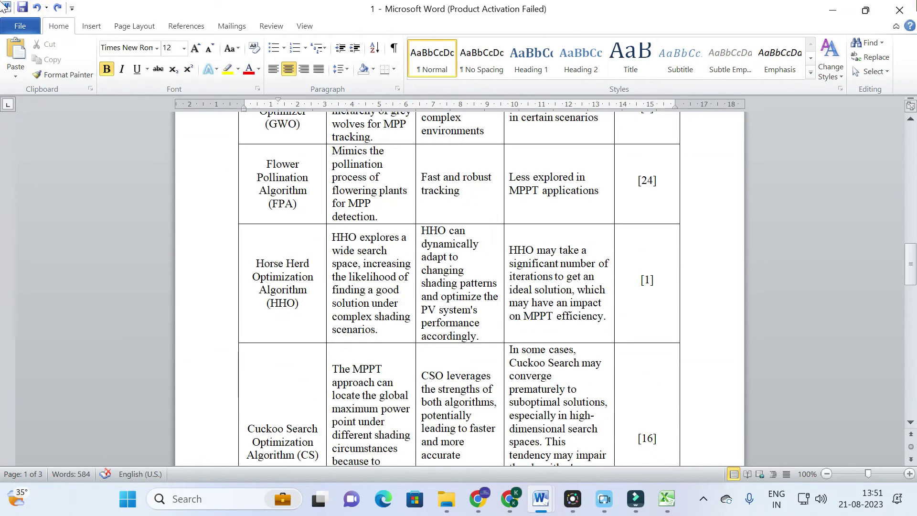
# Step: Return to Julius in Chrome, remove Book2.xlsx from the conversation and go back through the home page to a fresh chat
pyautogui.press('super+d')
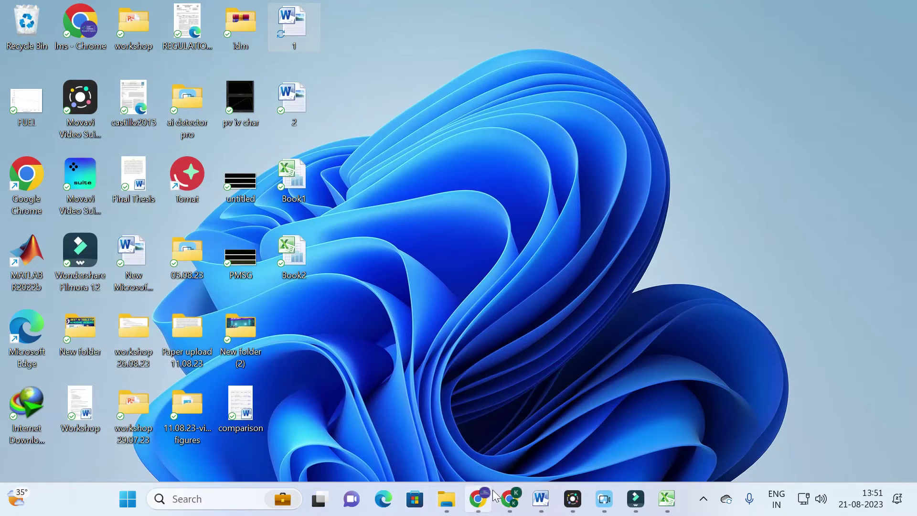
pyautogui.click(483, 498)
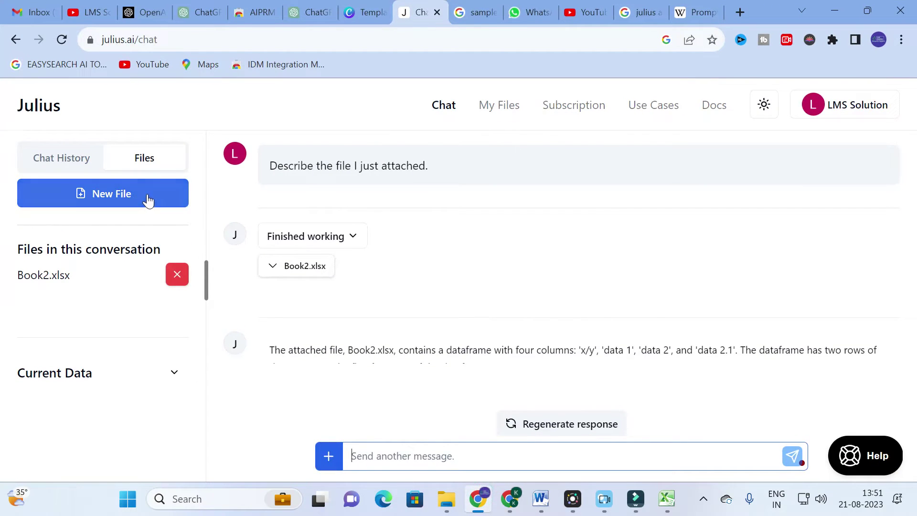
pyautogui.click(177, 274)
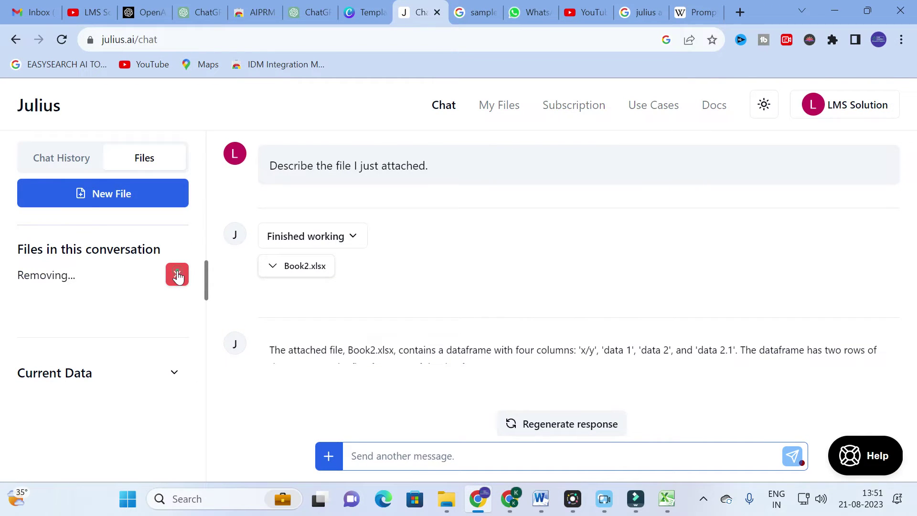
pyautogui.click(14, 39)
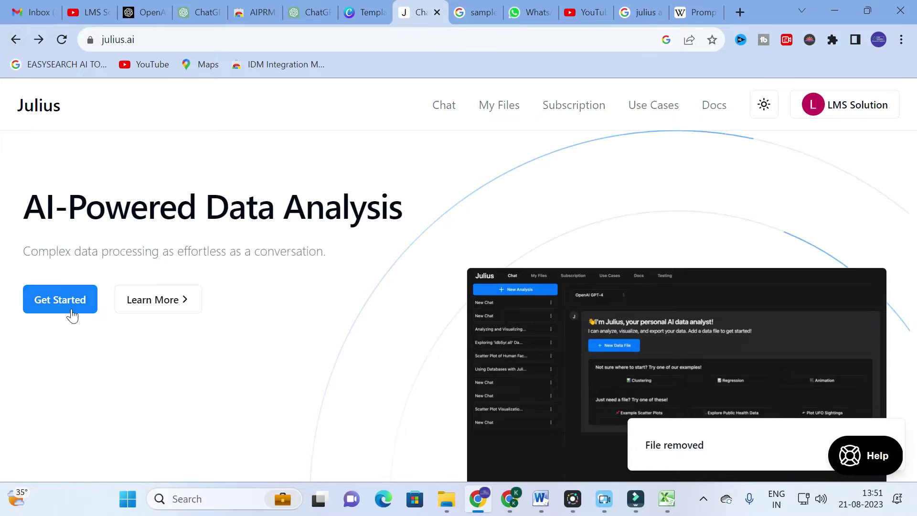
pyautogui.click(72, 315)
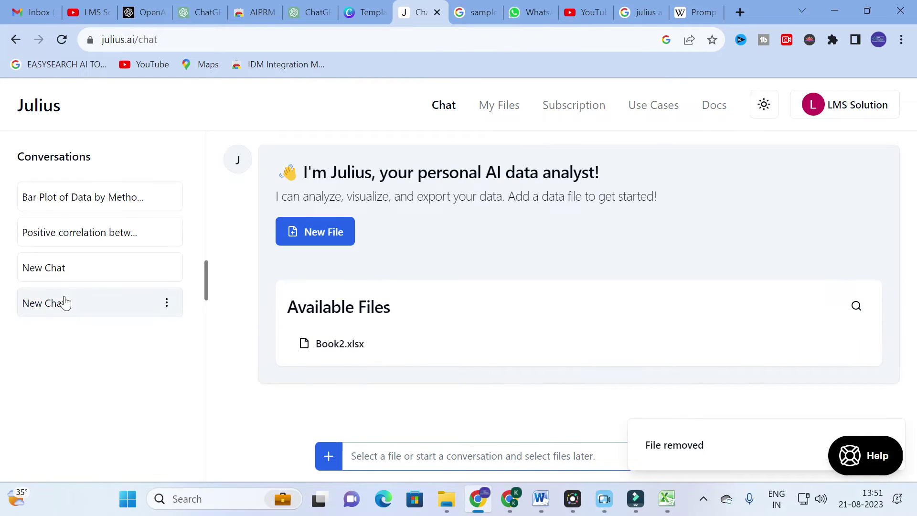
# Step: Upload the Word document 1.docx from the Desktop folder to the new Julius chat
pyautogui.click(311, 238)
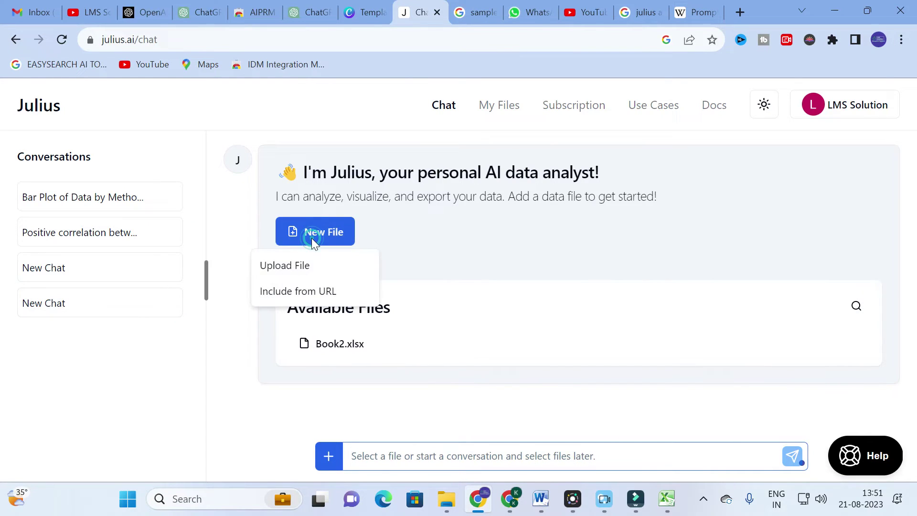
pyautogui.click(285, 265)
pyautogui.click(405, 283)
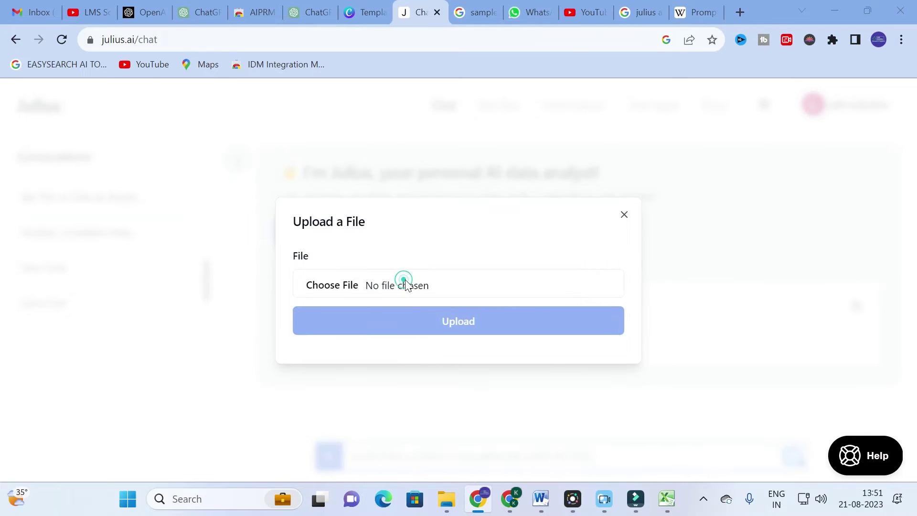
pyautogui.scroll(1, 224, 182)
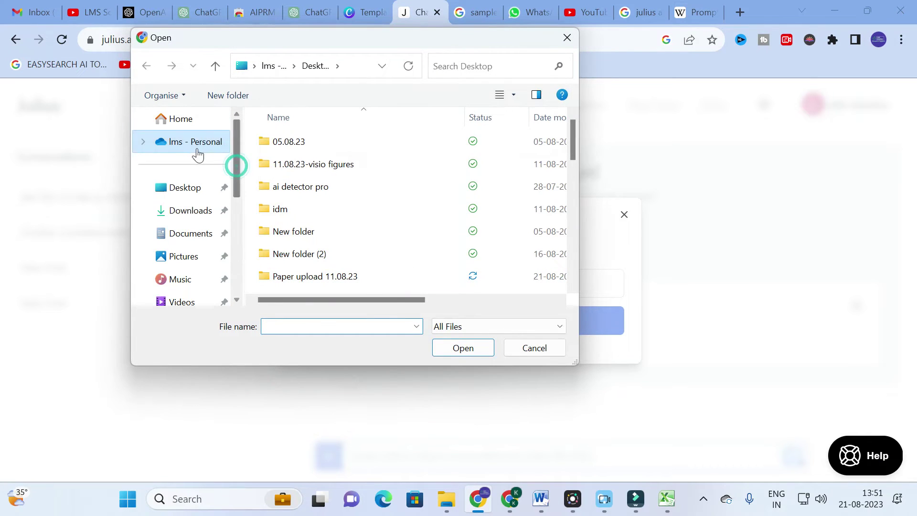
pyautogui.click(183, 191)
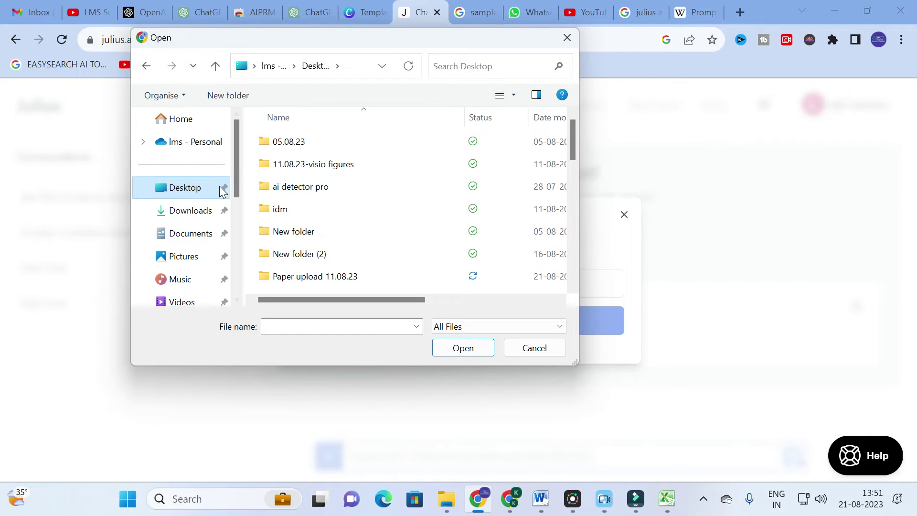
pyautogui.press('1')
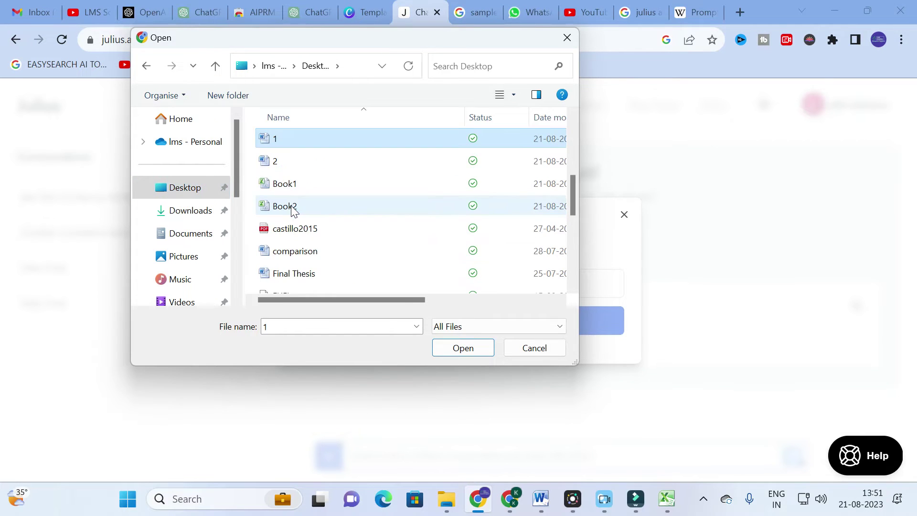
pyautogui.click(456, 348)
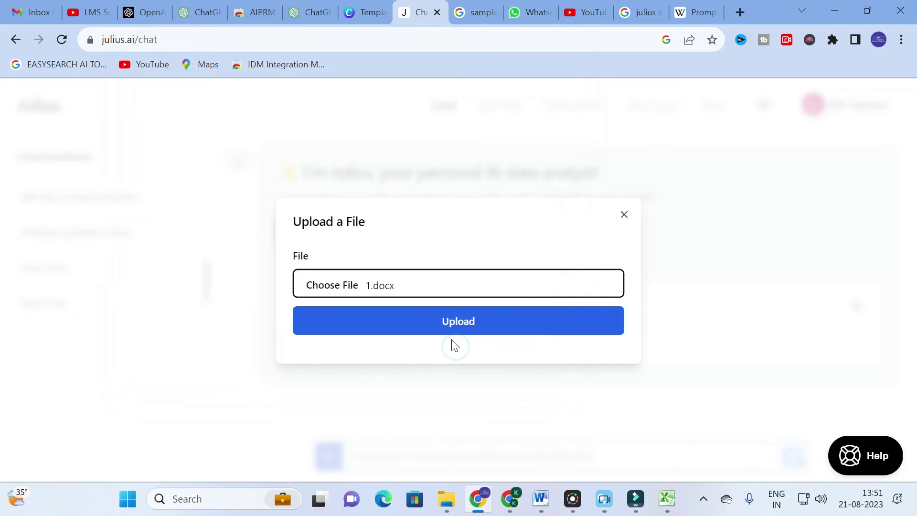
pyautogui.click(450, 329)
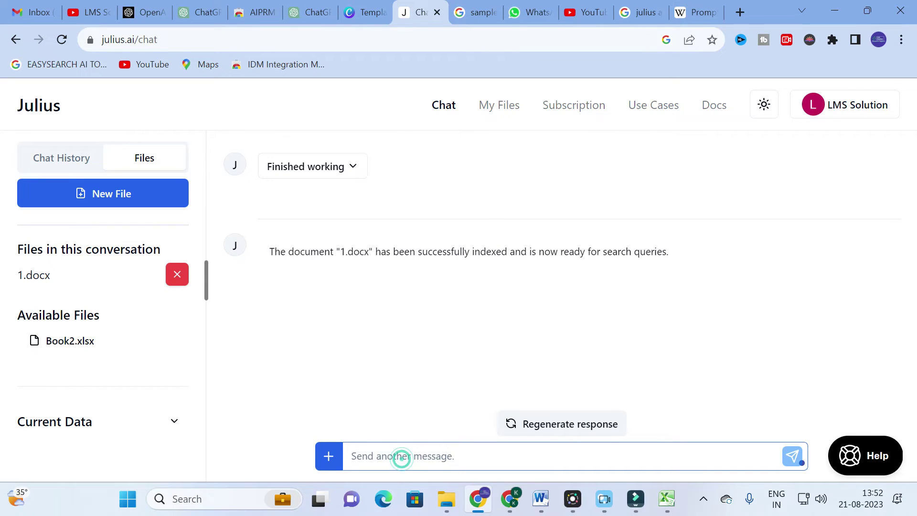
# Step: Send Julius the message "what are different mppt methods are there?"
pyautogui.write('wh')
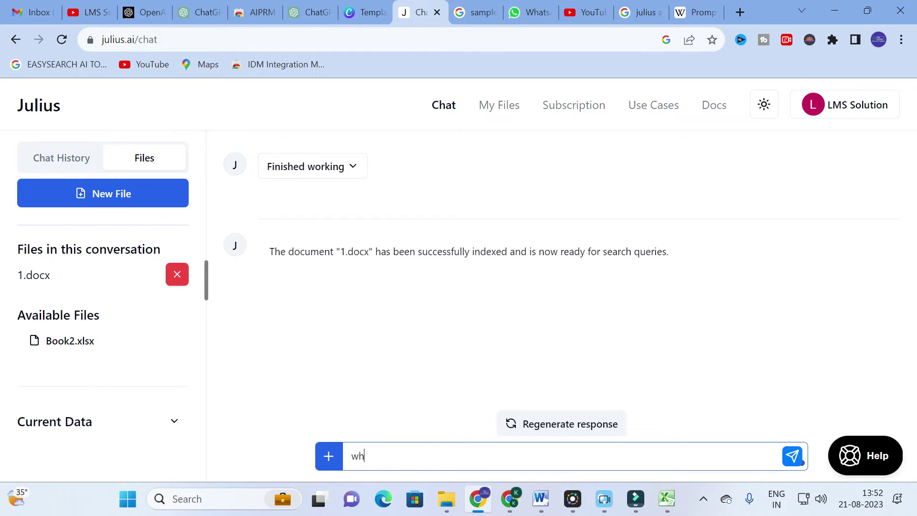
pyautogui.write('at are different mppt menthods are there?')
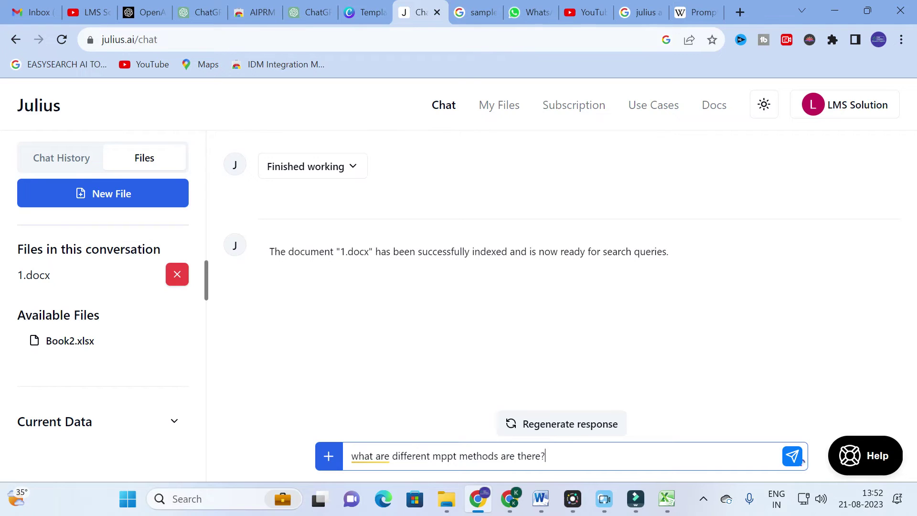
pyautogui.press('Return')
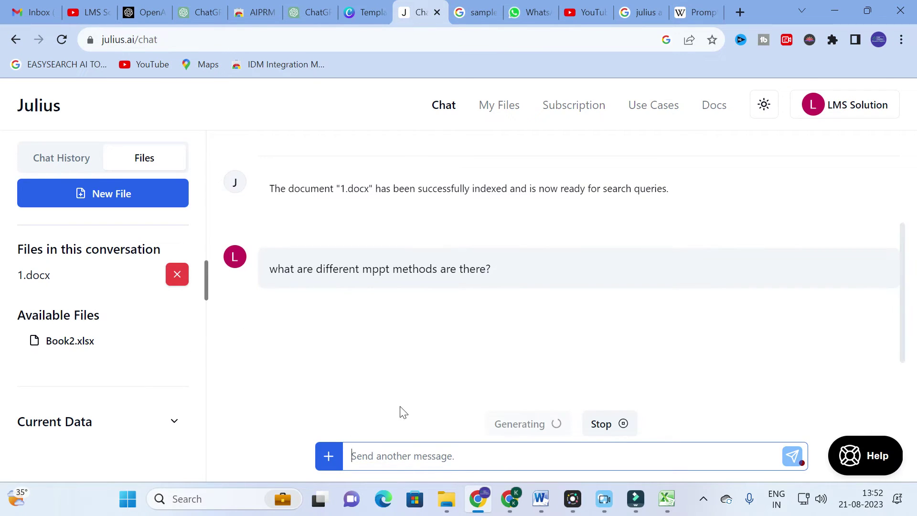
pyautogui.moveTo(540, 498)
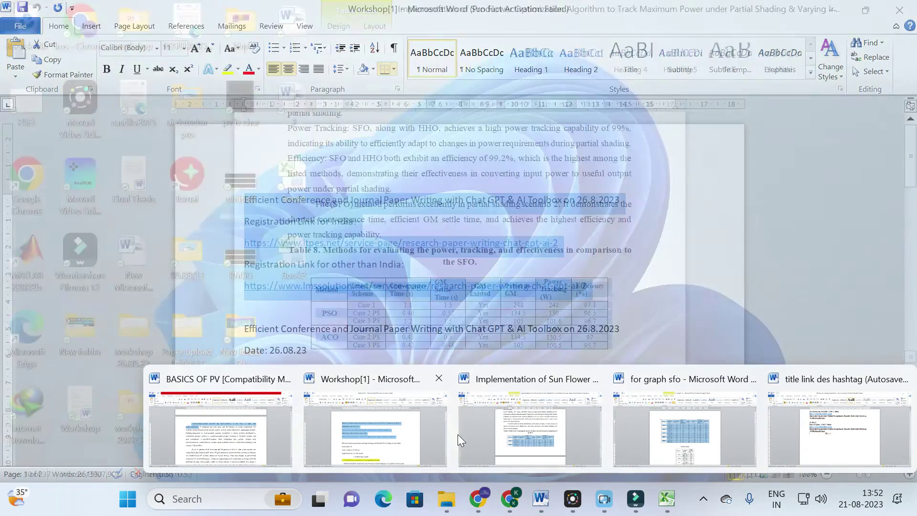
pyautogui.click(712, 430)
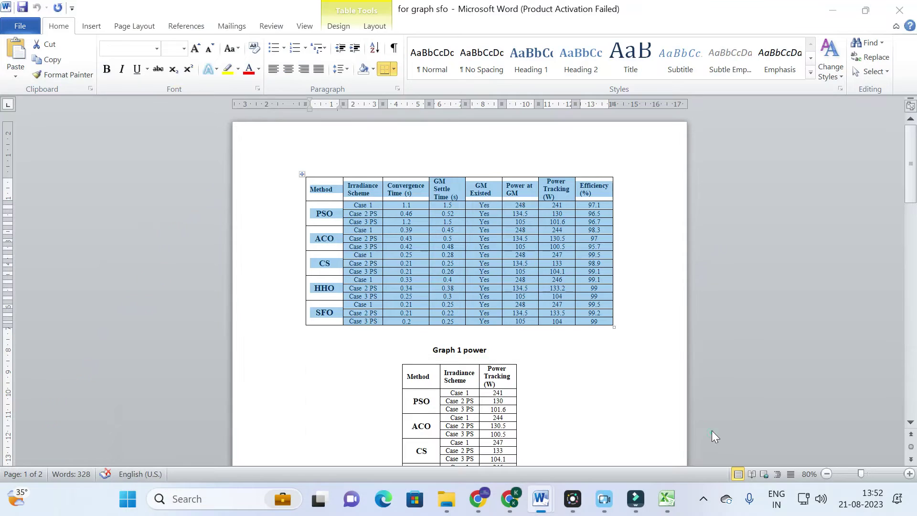
pyautogui.click(640, 293)
pyautogui.click(832, 10)
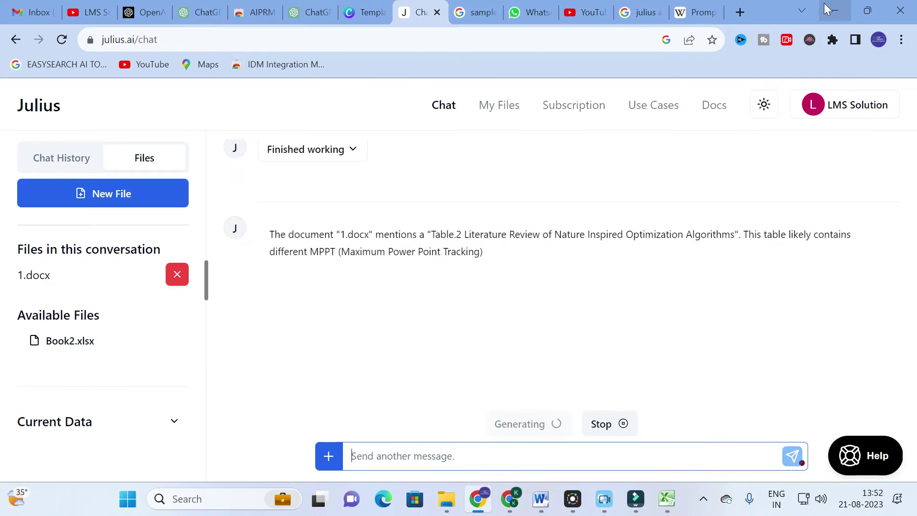
# Step: Minimize Chrome, maximize Word document 1 and look through its MPPT method and literature review tables
pyautogui.click(832, 10)
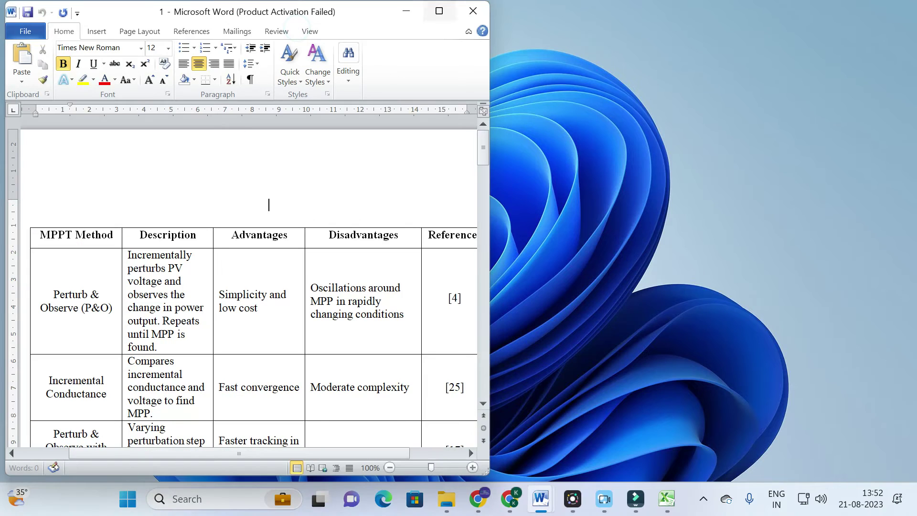
pyautogui.click(440, 10)
pyautogui.scroll(-3, 469, 448)
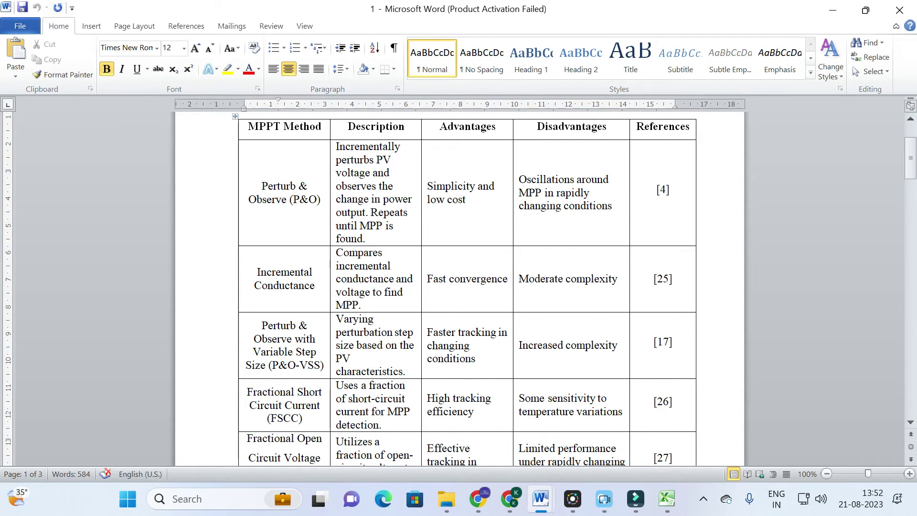
pyautogui.scroll(-15, 459, 286)
pyautogui.scroll(-15, 460, 286)
pyautogui.scroll(-3, 459, 287)
pyautogui.scroll(5, 459, 286)
# Step: Return to Julius in Chrome, remove 1.docx from the conversation and start again from the home page with a fresh chat
pyautogui.press('super+d')
pyautogui.click(476, 501)
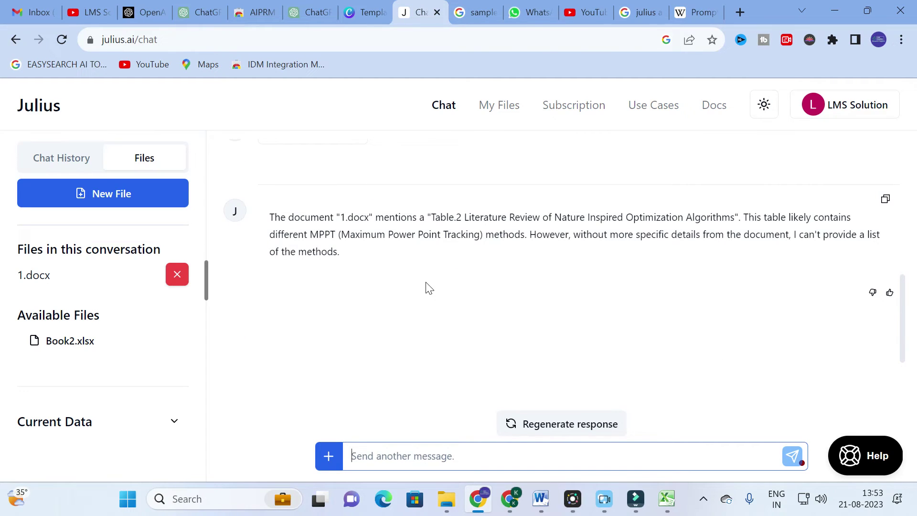
pyautogui.click(180, 281)
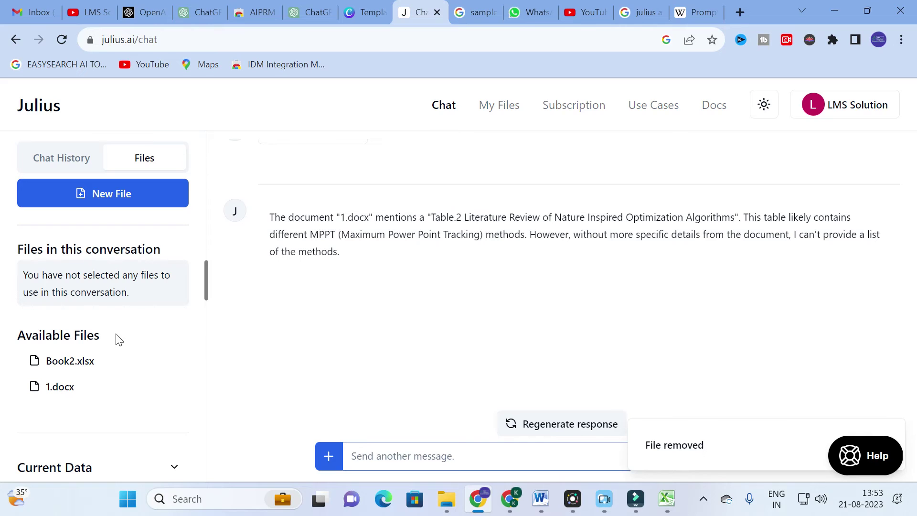
pyautogui.click(16, 40)
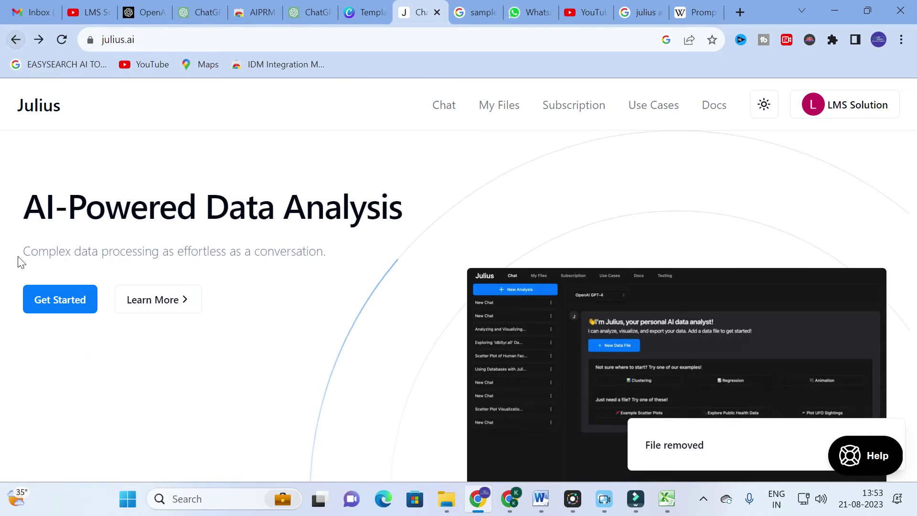
pyautogui.click(46, 300)
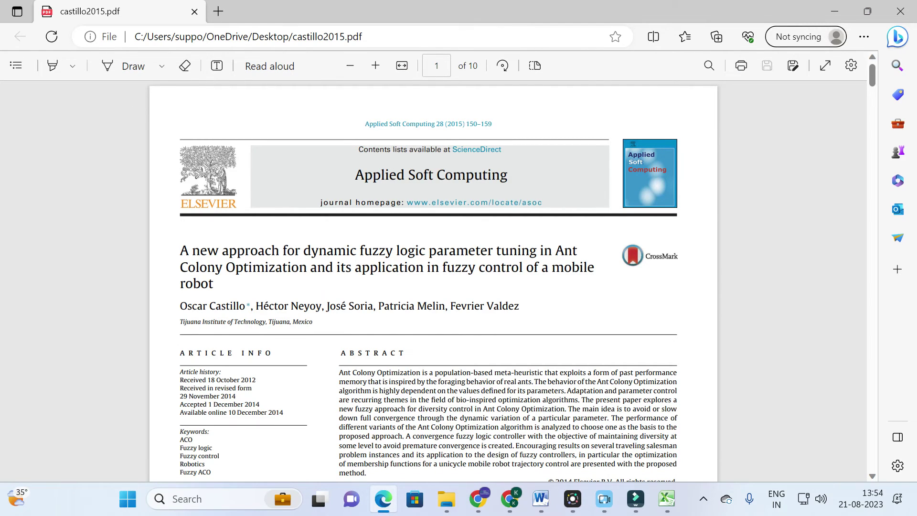
# Step: Look over the first page of castillo2015.pdf in Edge and close it
pyautogui.scroll(-2, 434, 281)
pyautogui.scroll(2, 433, 281)
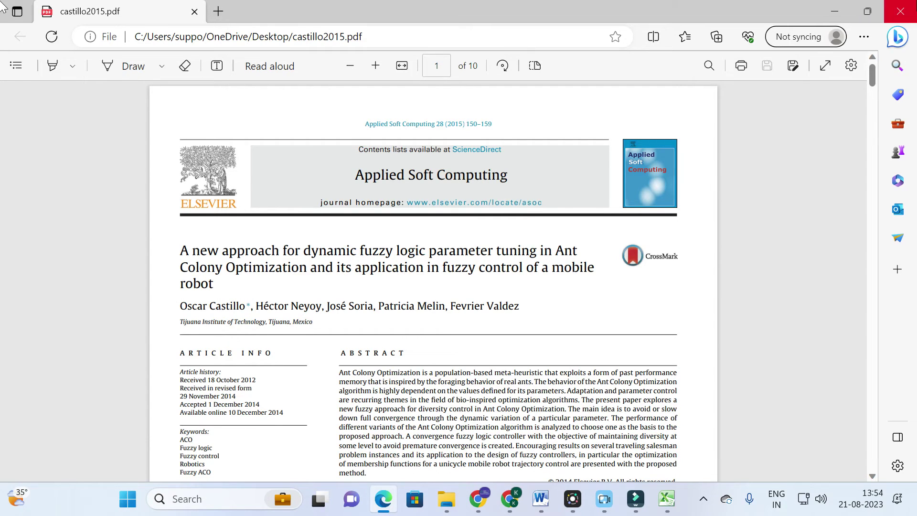
pyautogui.click(900, 11)
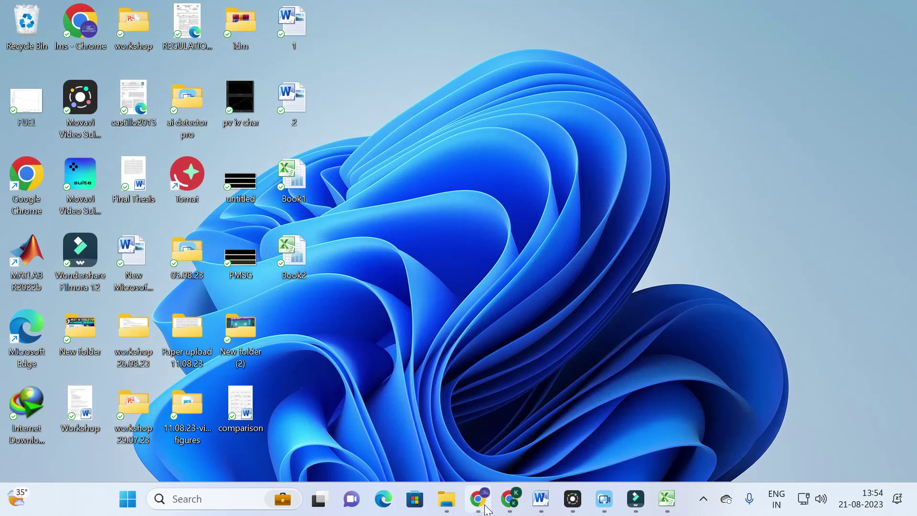
# Step: Switch to Julius in Chrome and upload castillo2015.pdf from the Desktop folder to the new chat
pyautogui.click(486, 507)
pyautogui.click(304, 228)
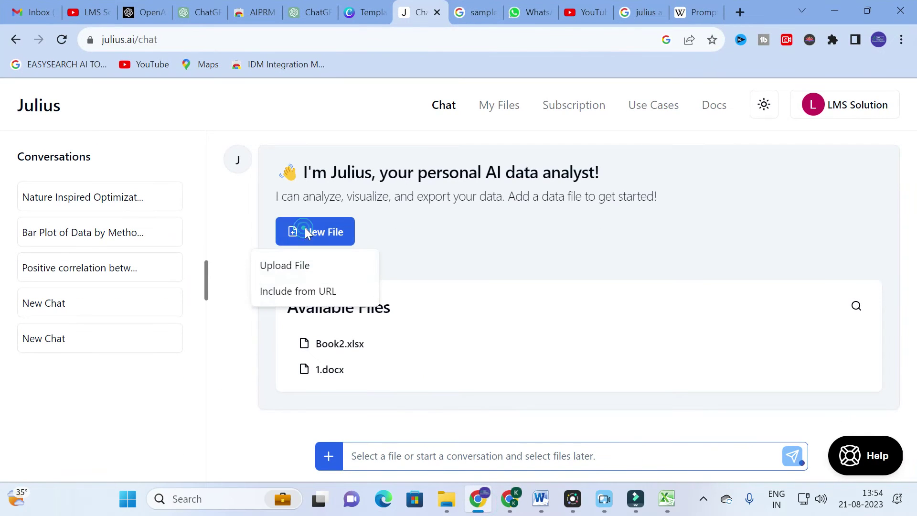
pyautogui.click(282, 275)
pyautogui.click(417, 283)
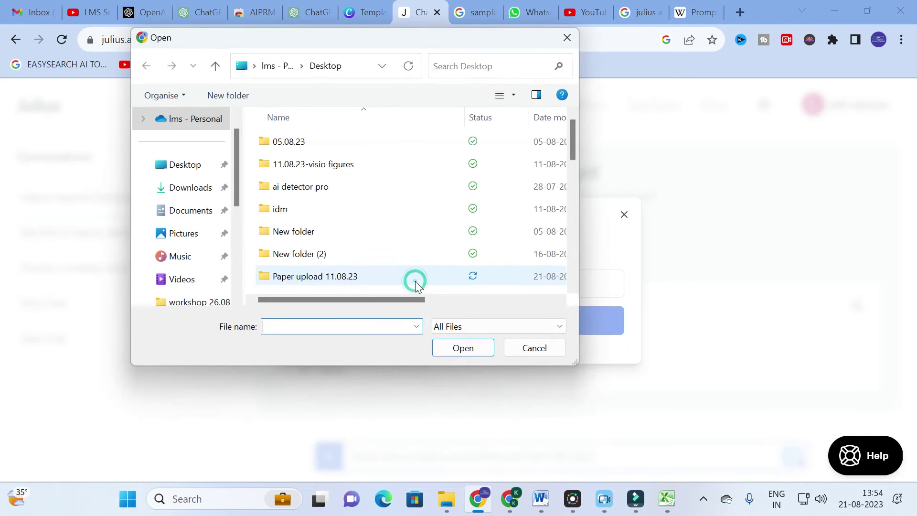
pyautogui.click(300, 203)
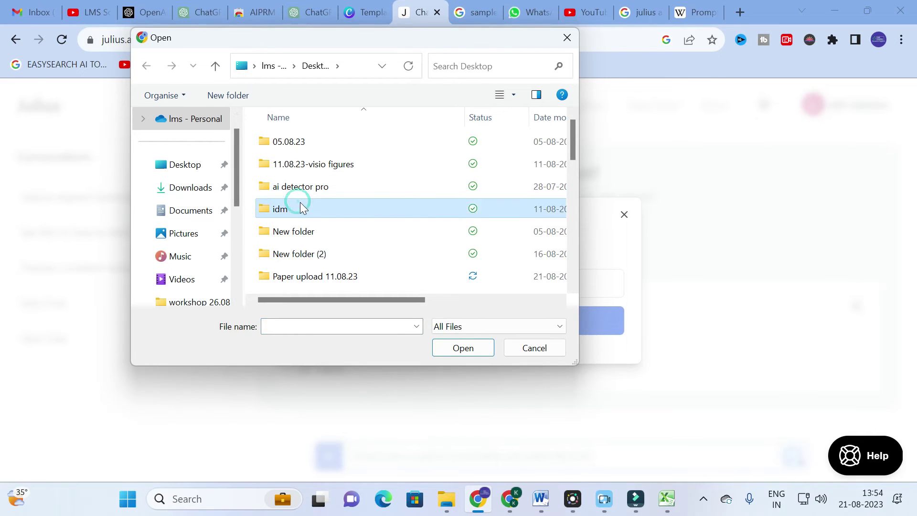
pyautogui.press('c')
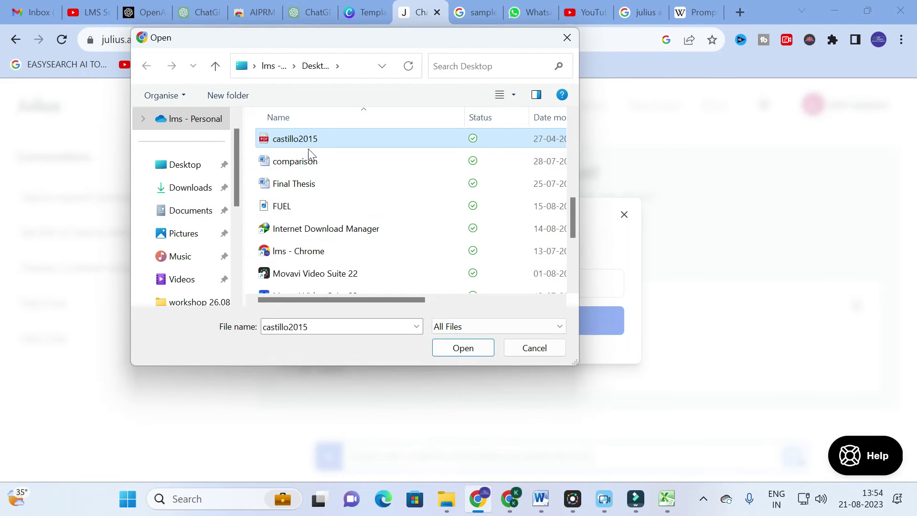
pyautogui.click(459, 348)
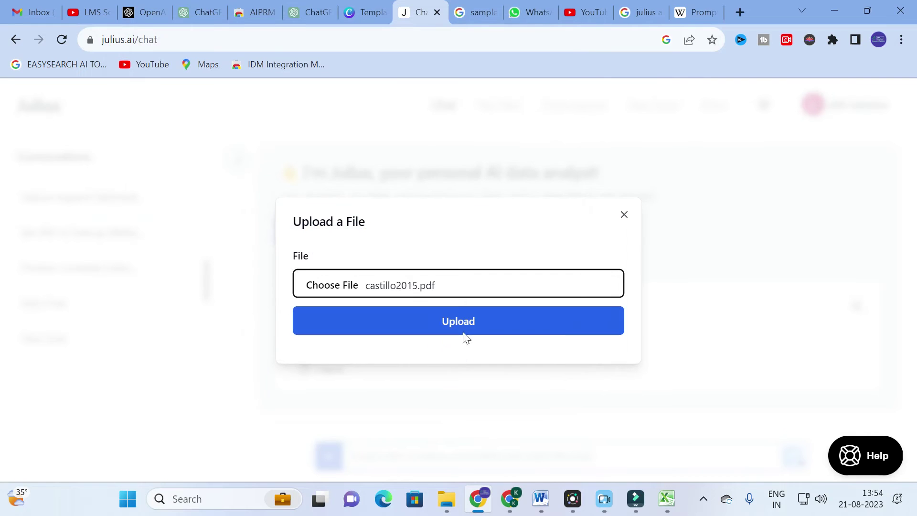
pyautogui.click(465, 316)
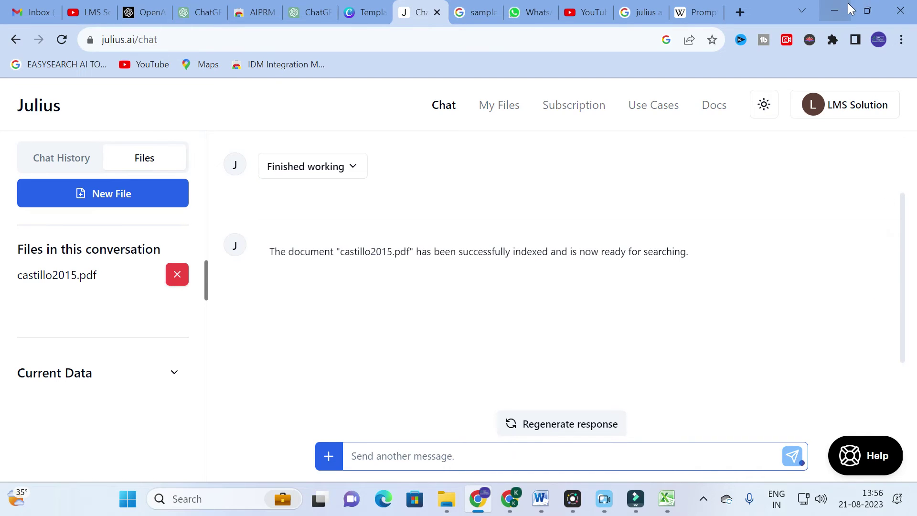
# Step: Minimize Chrome, open castillo2015.pdf from the desktop to check its title and abstract, and minimize it
pyautogui.click(834, 11)
pyautogui.doubleClick(125, 100)
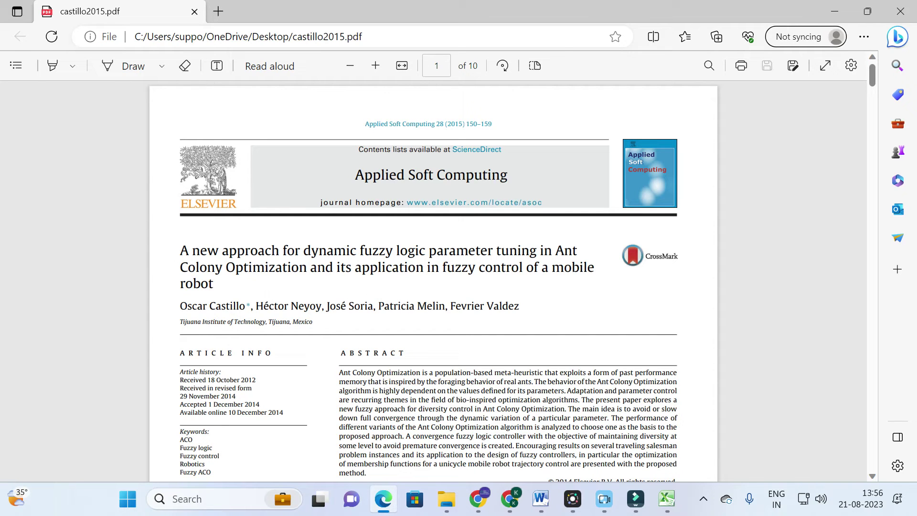
pyautogui.click(834, 11)
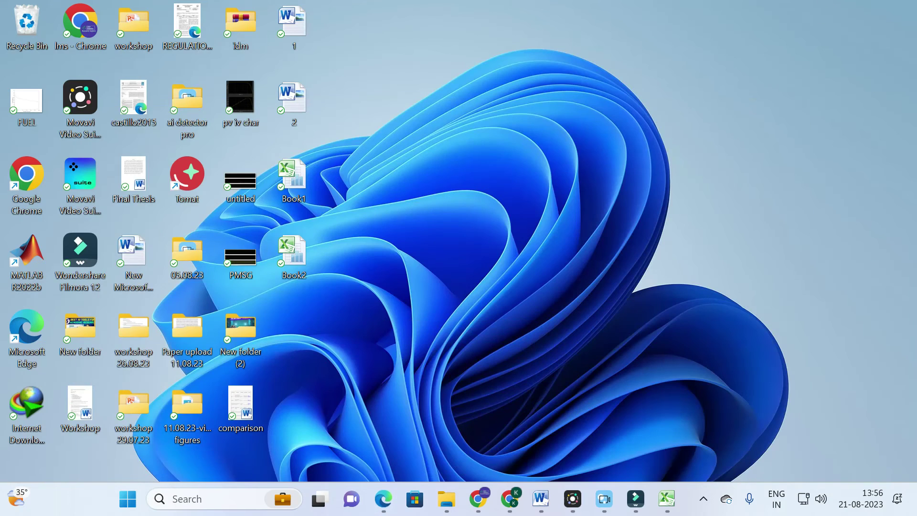
# Step: Switch to Julius in Chrome and ask "why ant colony optimization is choosen for this paper?" about castillo2015.pdf
pyautogui.click(478, 498)
pyautogui.click(365, 456)
pyautogui.write('why ant colony optimization is choosen for this ppare')
pyautogui.press('BackSpace')
pyautogui.press('BackSpace')
pyautogui.press('BackSpace')
pyautogui.press('BackSpace')
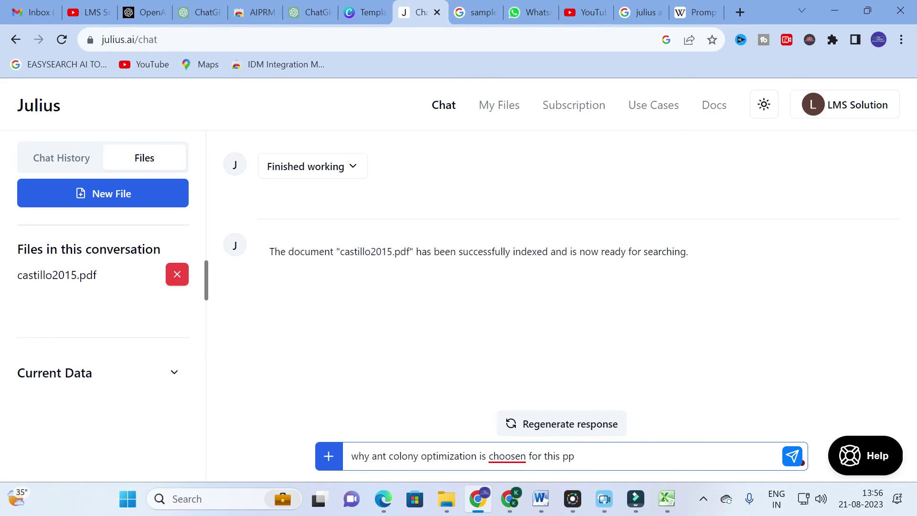
pyautogui.write('aper?')
pyautogui.press('Return')
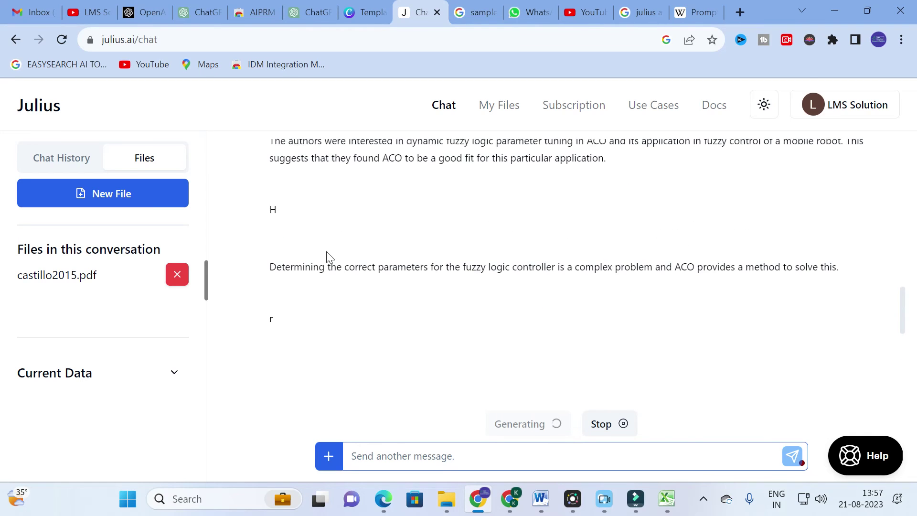
# Step: Read through Julius's answer on why the paper's authors chose ant colony optimization, then review the conversation from its beginning
pyautogui.scroll(9, 328, 260)
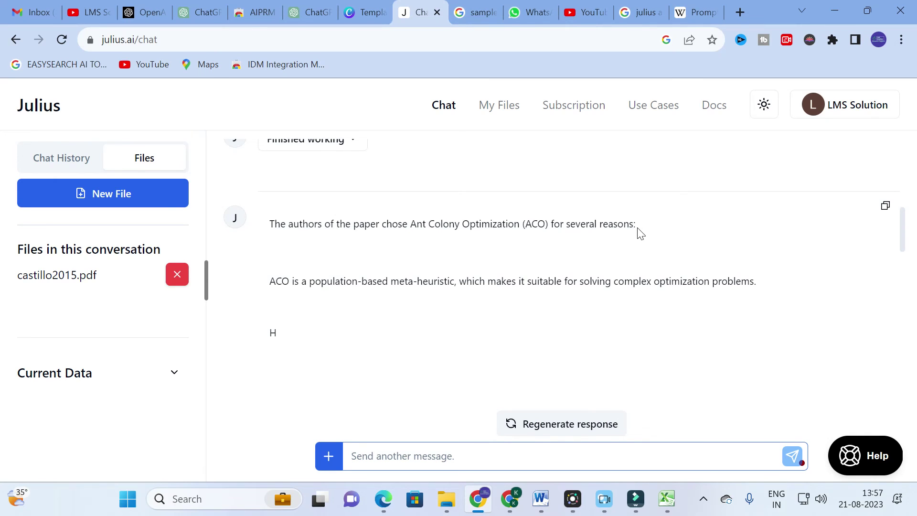
pyautogui.scroll(-3, 358, 221)
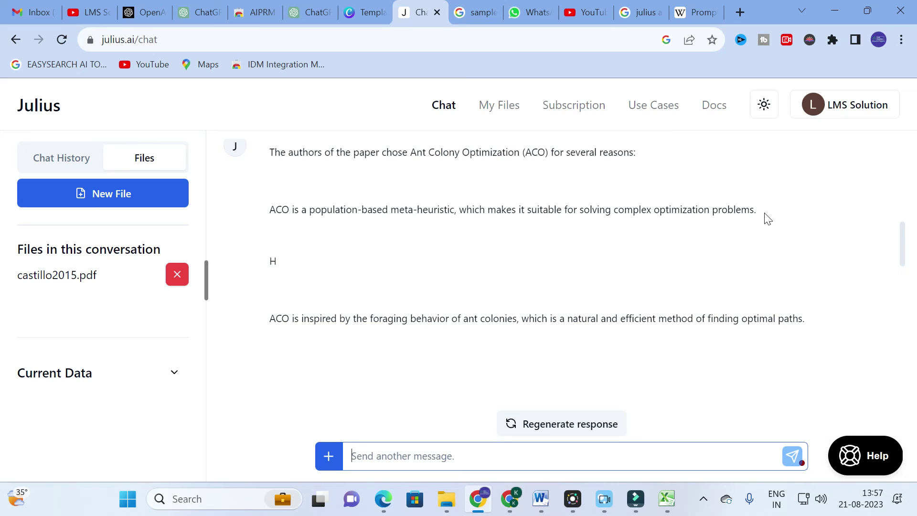
pyautogui.scroll(-2, 329, 315)
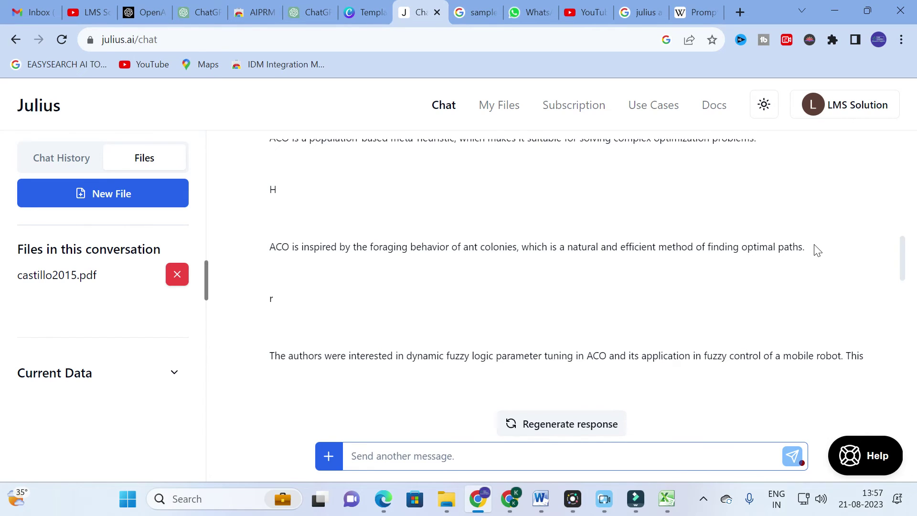
pyautogui.scroll(-3, 626, 232)
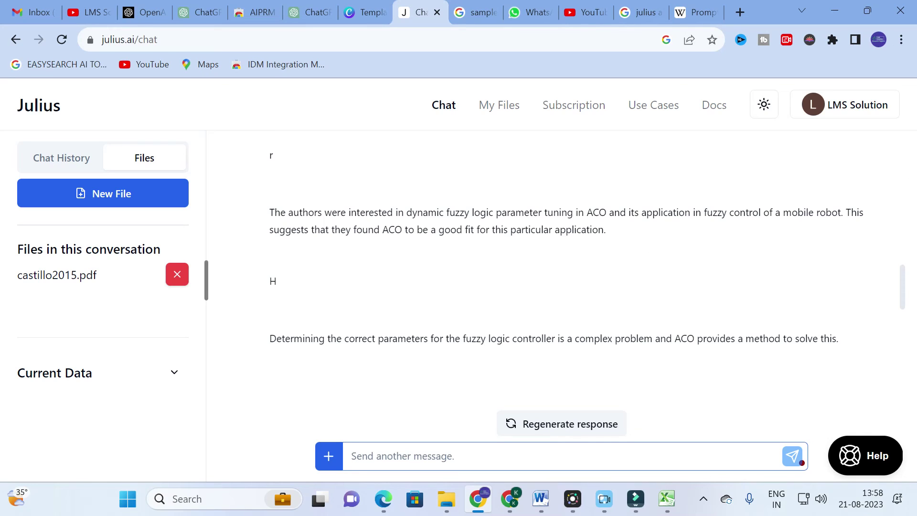
pyautogui.scroll(-3, 620, 252)
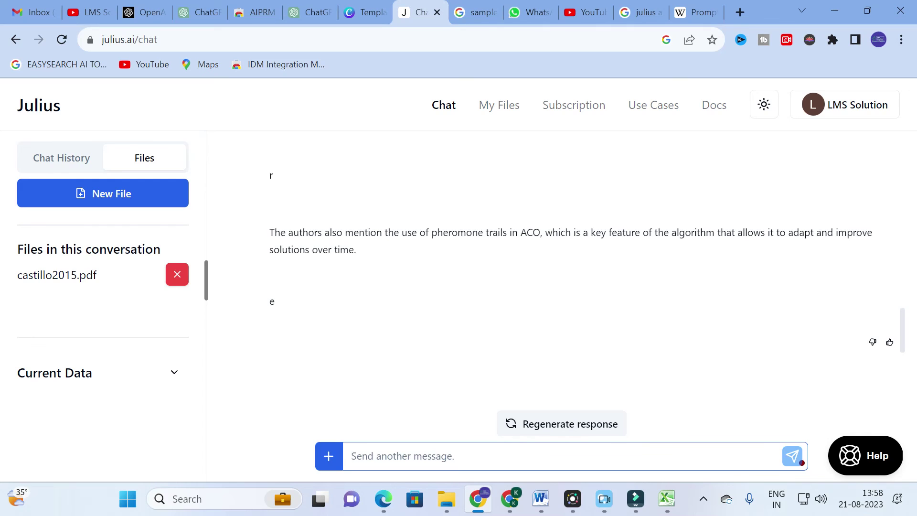
pyautogui.scroll(-1, 289, 268)
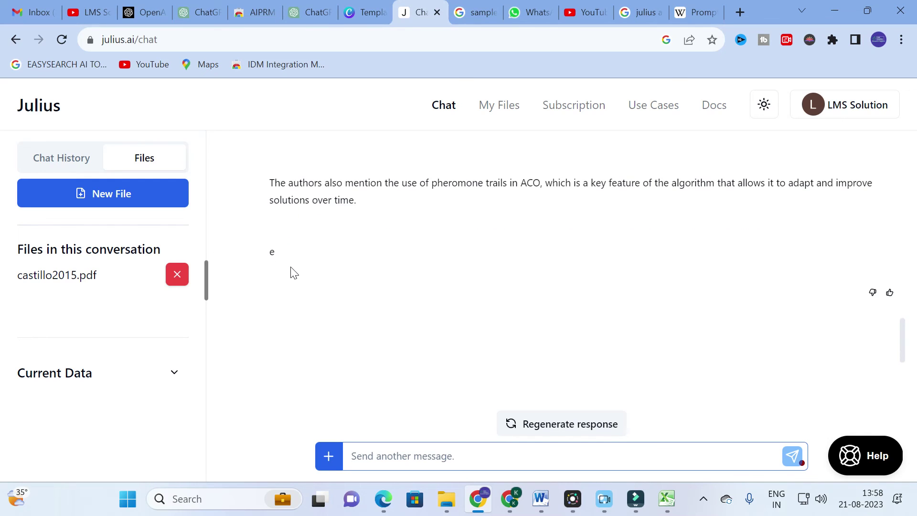
pyautogui.scroll(3, 294, 272)
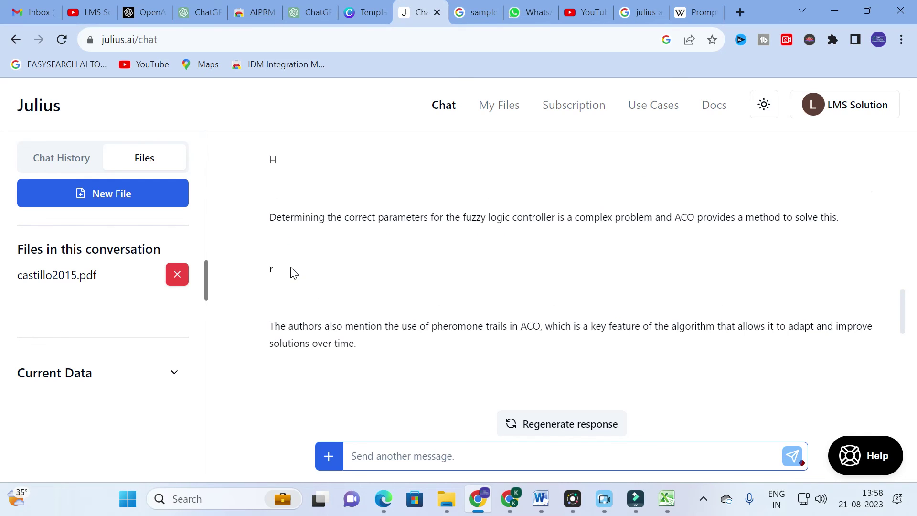
pyautogui.scroll(10, 294, 272)
pyautogui.scroll(3, 292, 270)
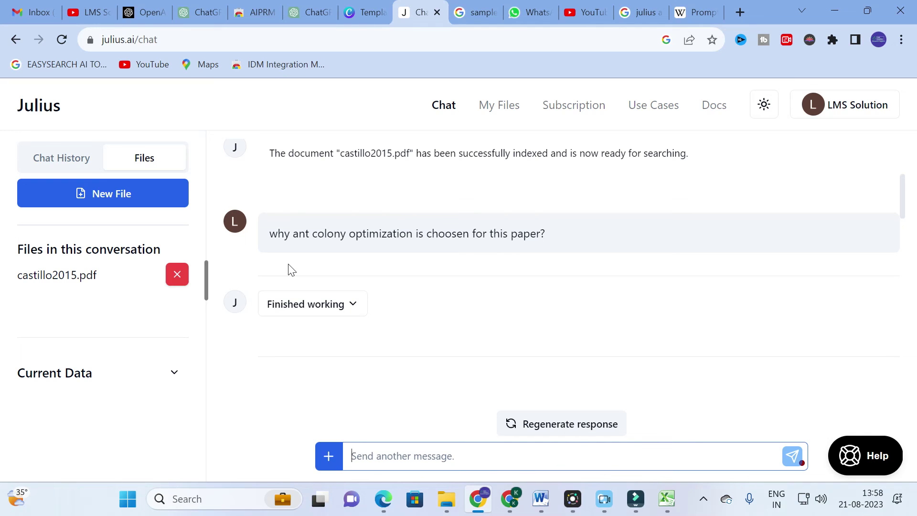
pyautogui.scroll(-10, 310, 265)
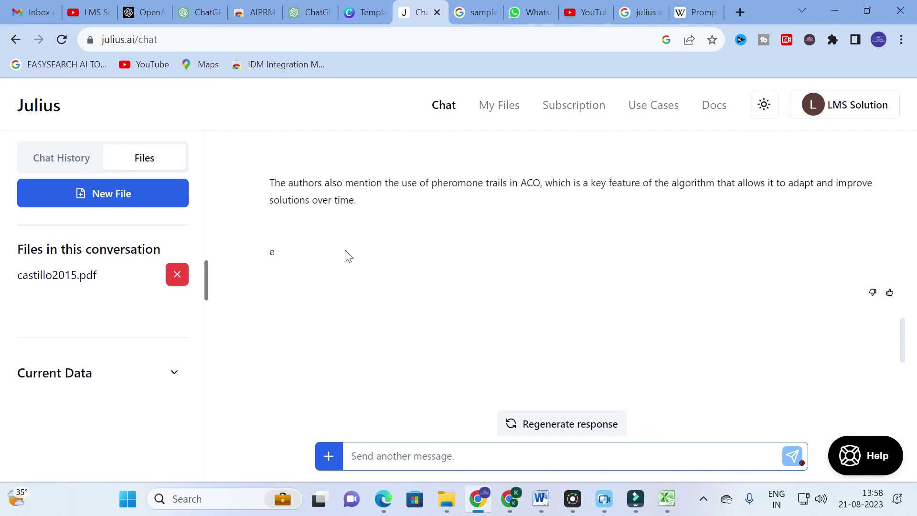
pyautogui.scroll(5, 382, 312)
pyautogui.scroll(10, 382, 313)
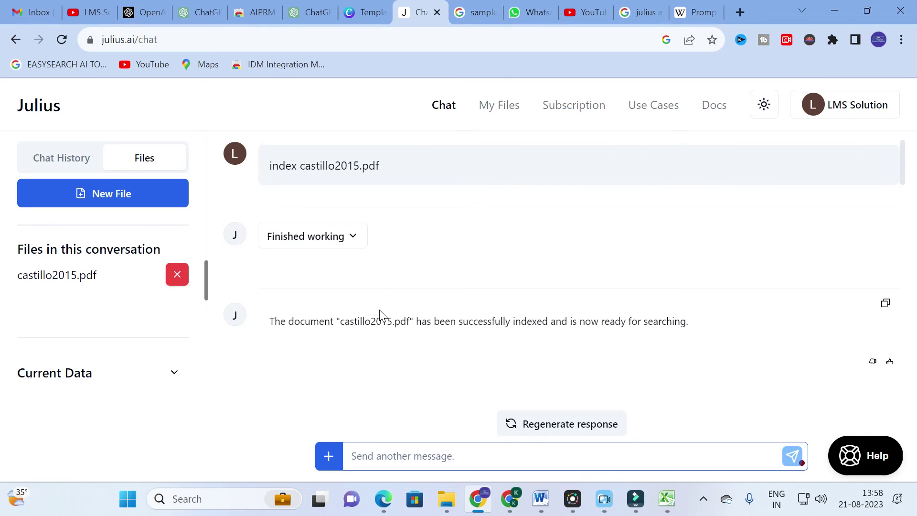